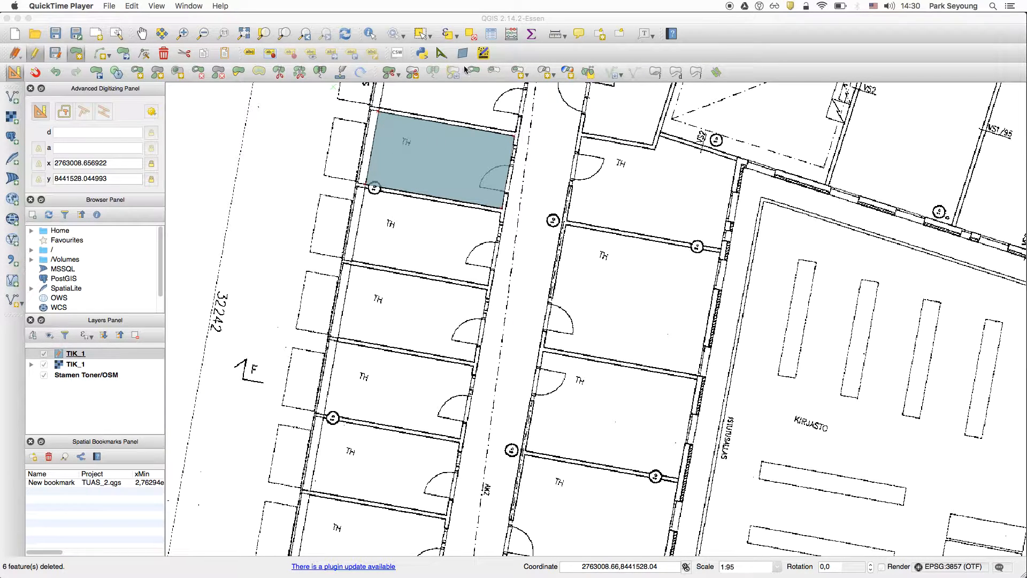
- Duplicate the existing TH room polygon on the TIK_1 layer and move the copy onto the TH room directly below it
{"action": "left_click", "coordinate": [421, 33]}
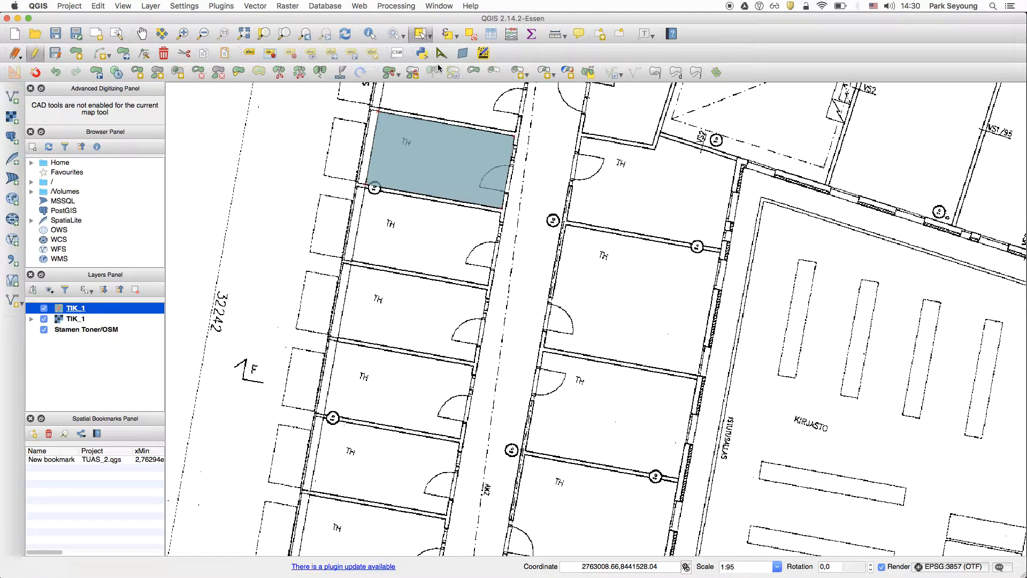
{"action": "left_click", "coordinate": [406, 164]}
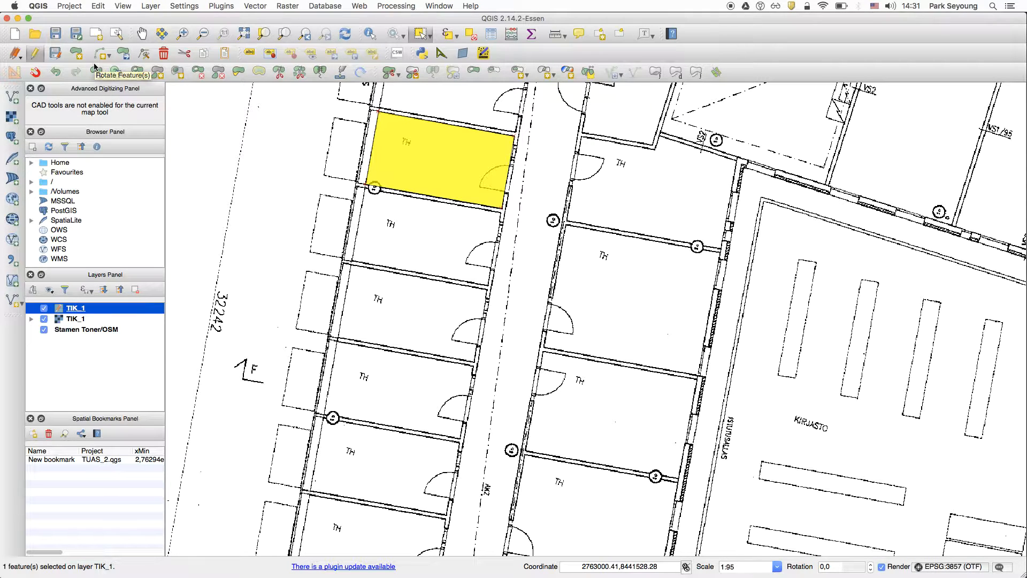
{"action": "key", "text": "super+v"}
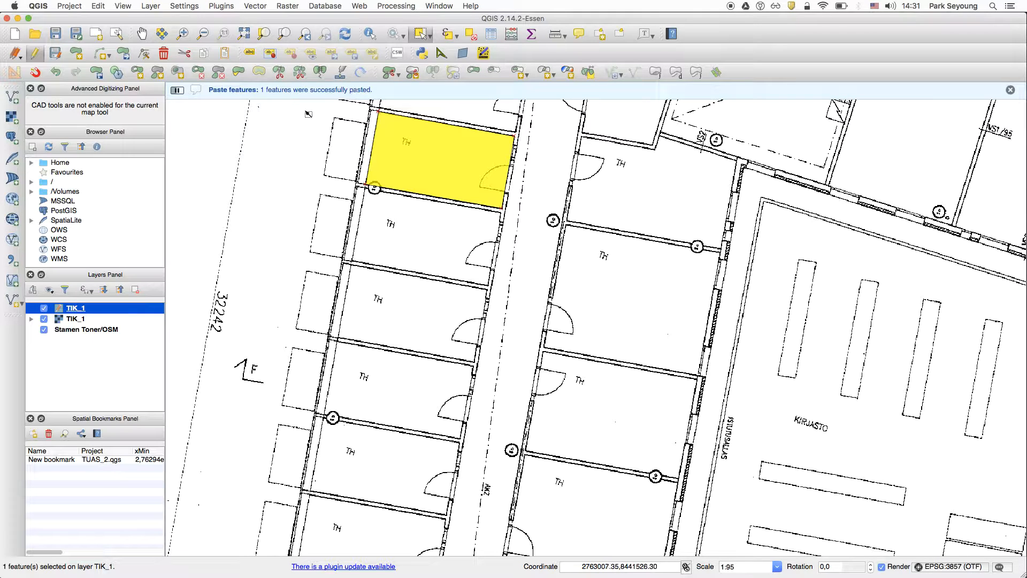
{"action": "left_click", "coordinate": [127, 55]}
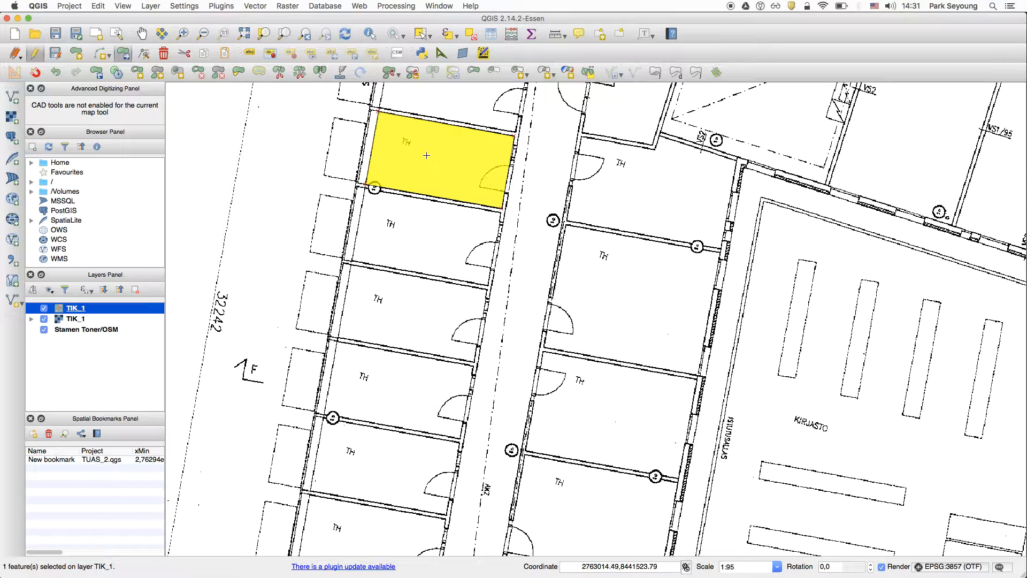
{"action": "left_click_drag", "start_coordinate": [427, 152], "coordinate": [416, 228]}
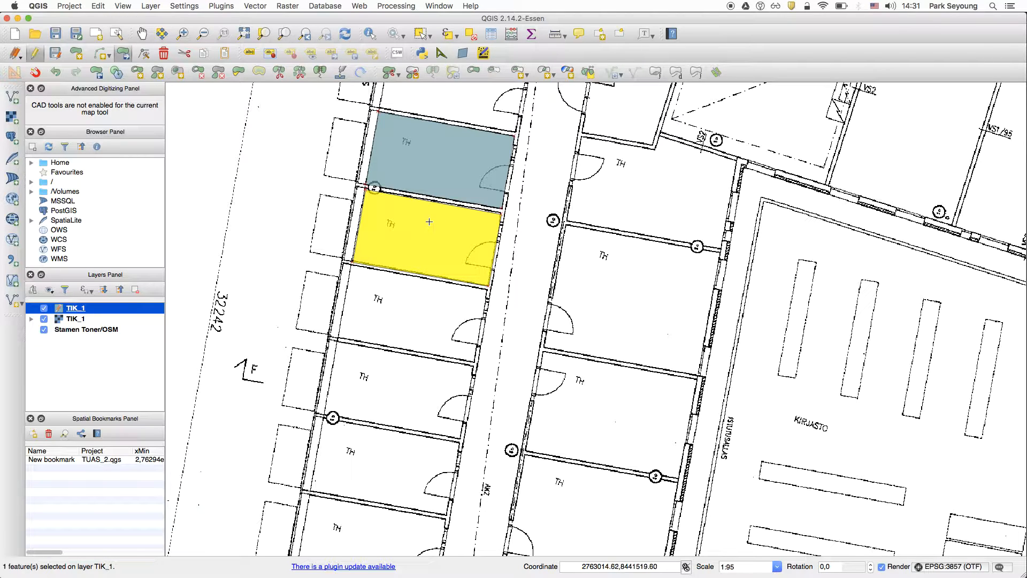
- Deselect the copied polygon and shift it slightly so its edges fit the inner walls of the second TH room
{"action": "scroll", "coordinate": [429, 220], "scroll_direction": "up", "scroll_amount": 2}
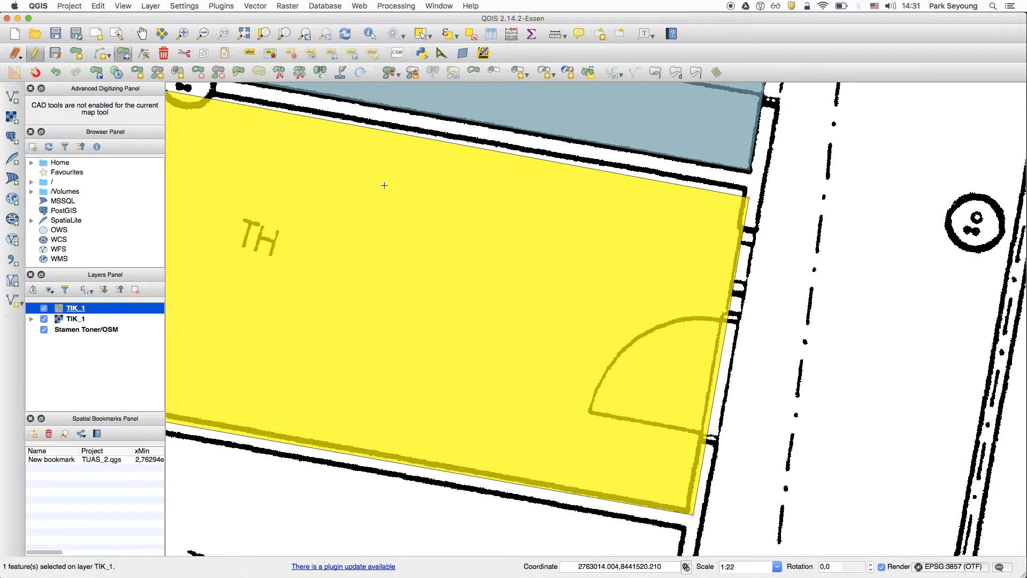
{"action": "left_click", "coordinate": [447, 183]}
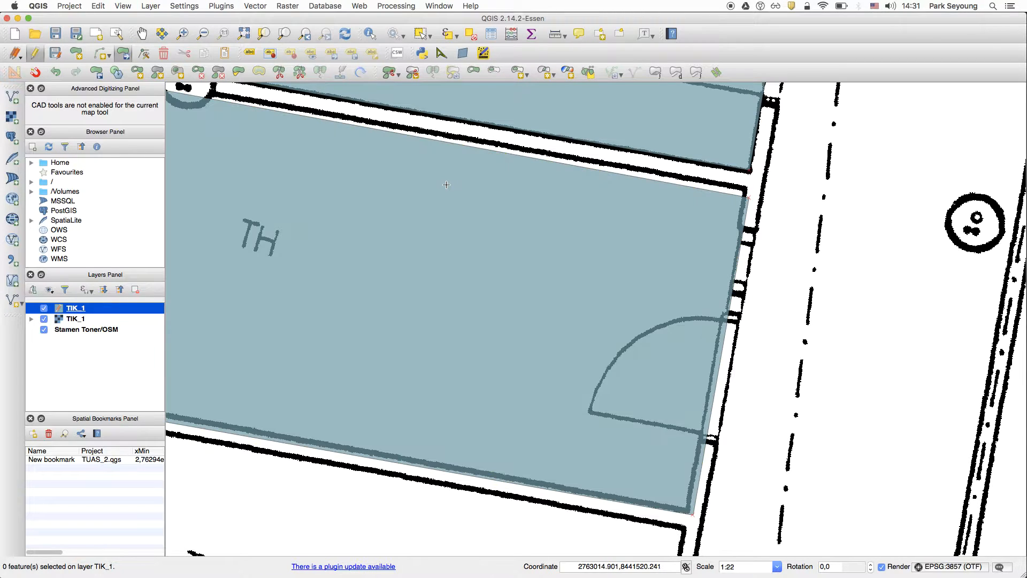
{"action": "left_click_drag", "start_coordinate": [453, 247], "coordinate": [476, 262]}
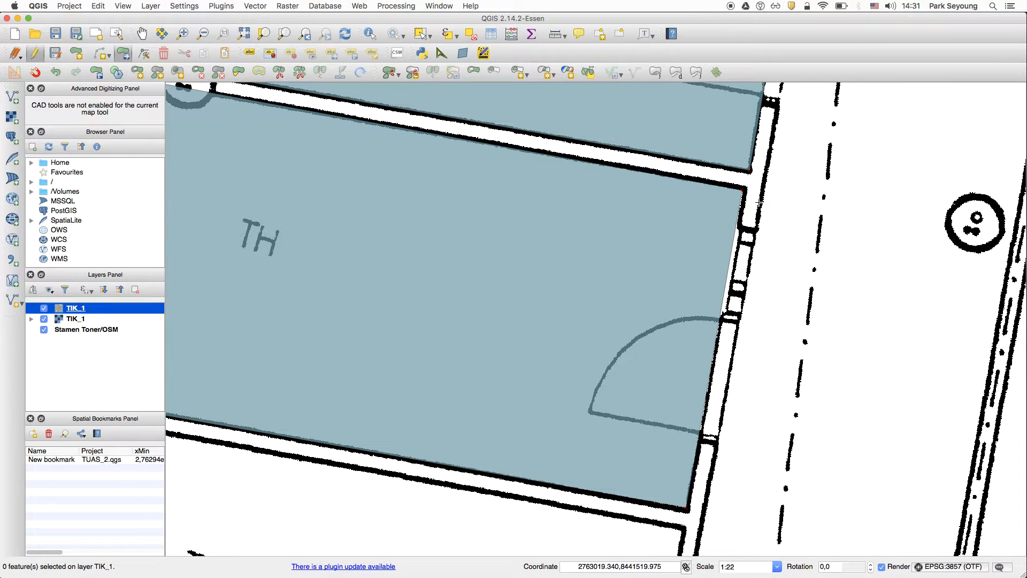
- Duplicate both room polygons together and move the copies onto the next two TH rooms down the corridor
{"action": "scroll", "coordinate": [687, 191], "scroll_direction": "down", "scroll_amount": 2}
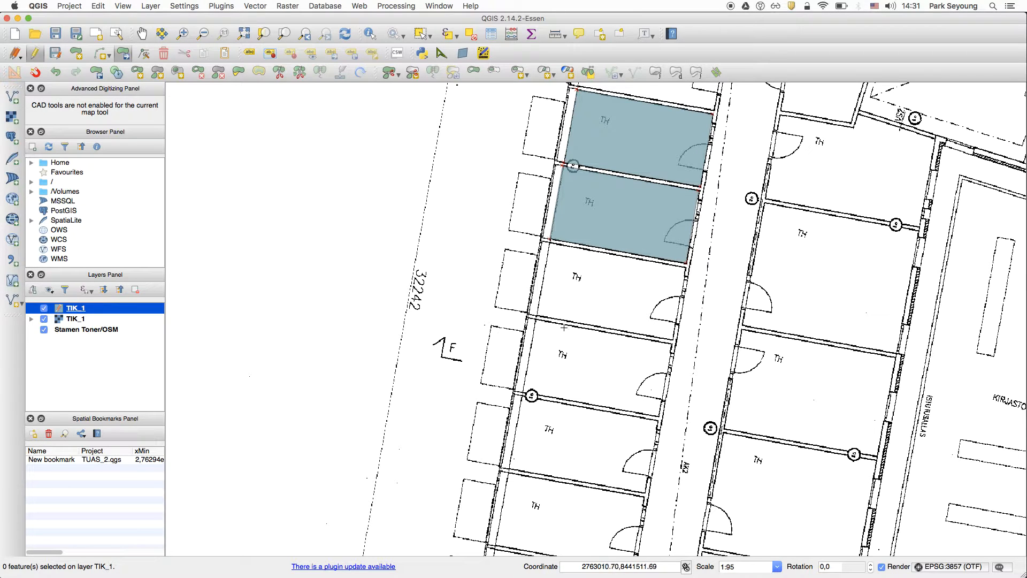
{"action": "left_click_drag", "start_coordinate": [549, 343], "coordinate": [406, 351]}
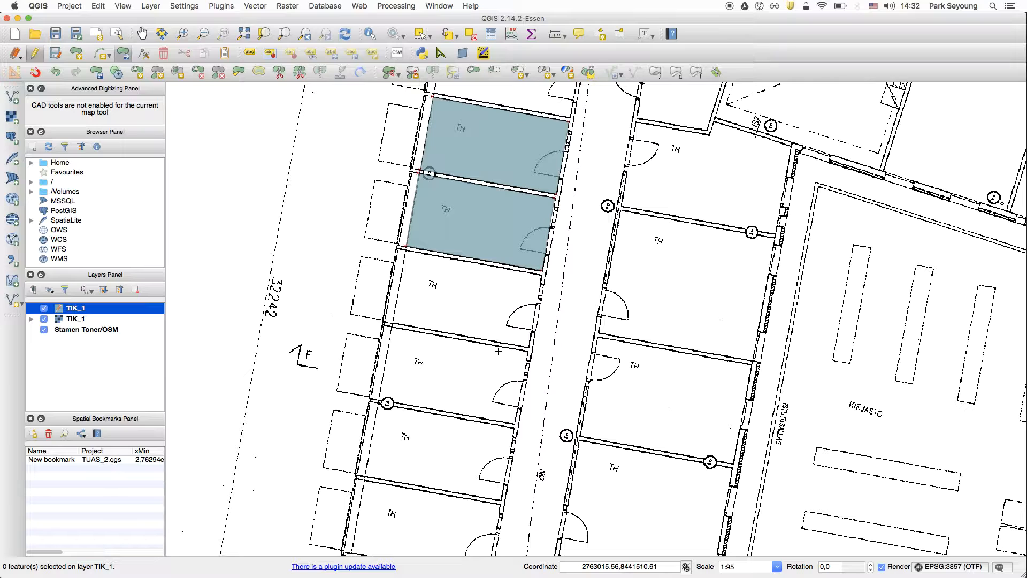
{"action": "scroll", "coordinate": [522, 354], "scroll_direction": "down", "scroll_amount": 2}
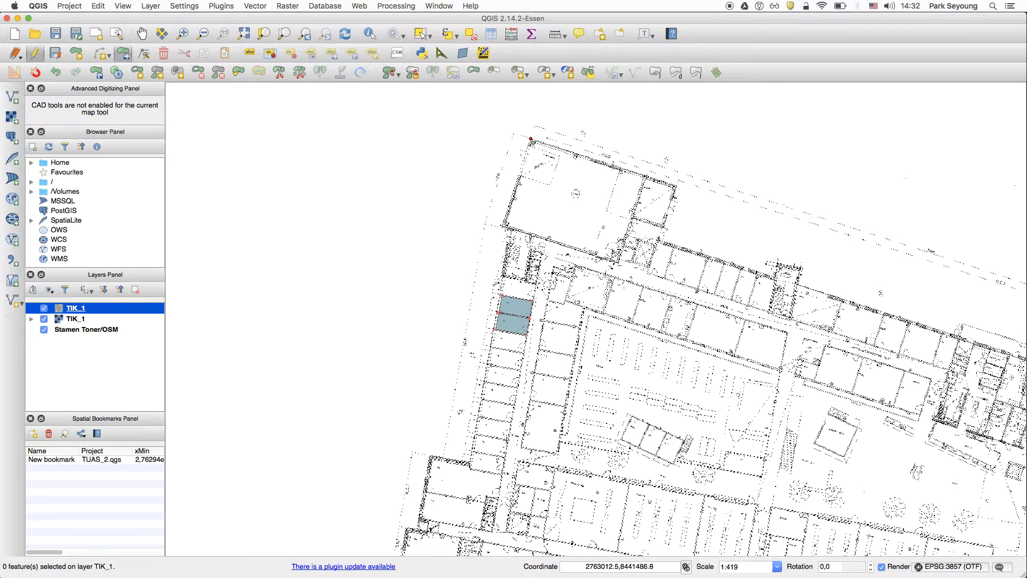
{"action": "scroll", "coordinate": [506, 439], "scroll_direction": "up", "scroll_amount": 2}
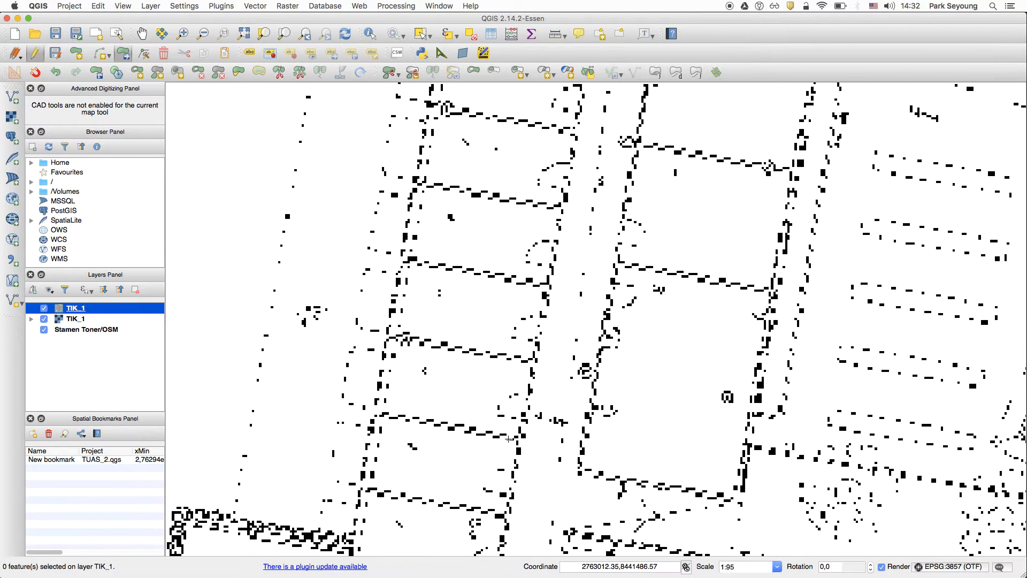
{"action": "scroll", "coordinate": [521, 418], "scroll_direction": "down", "scroll_amount": 1}
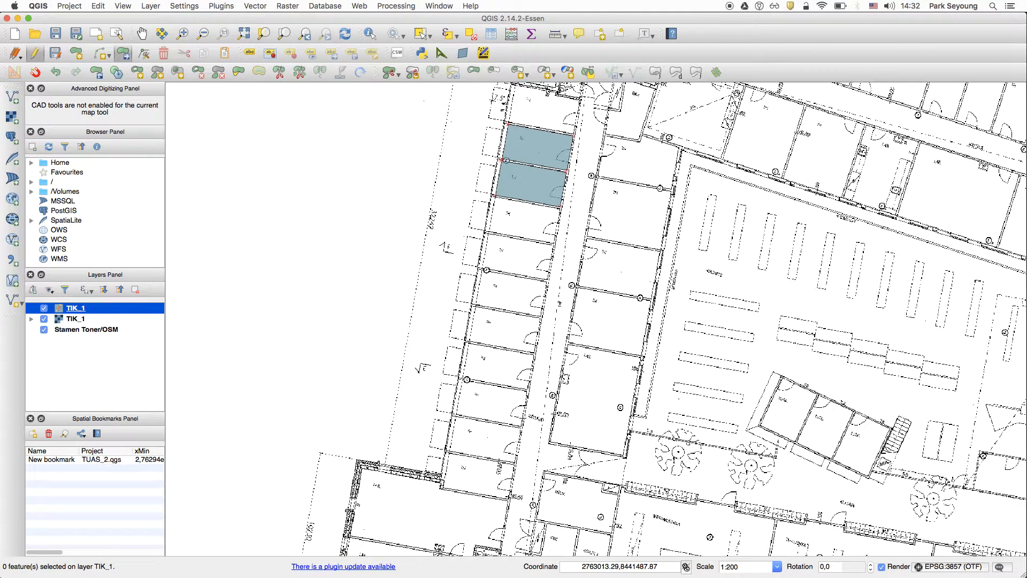
{"action": "left_click", "coordinate": [420, 33]}
{"action": "left_click", "coordinate": [529, 143]}
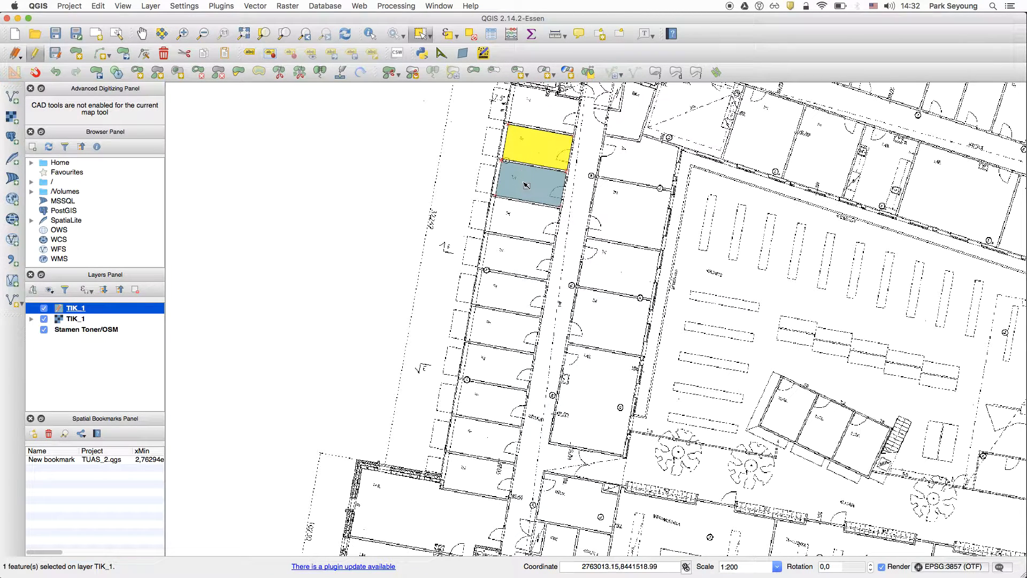
{"action": "left_click", "coordinate": [524, 184], "text": "shift"}
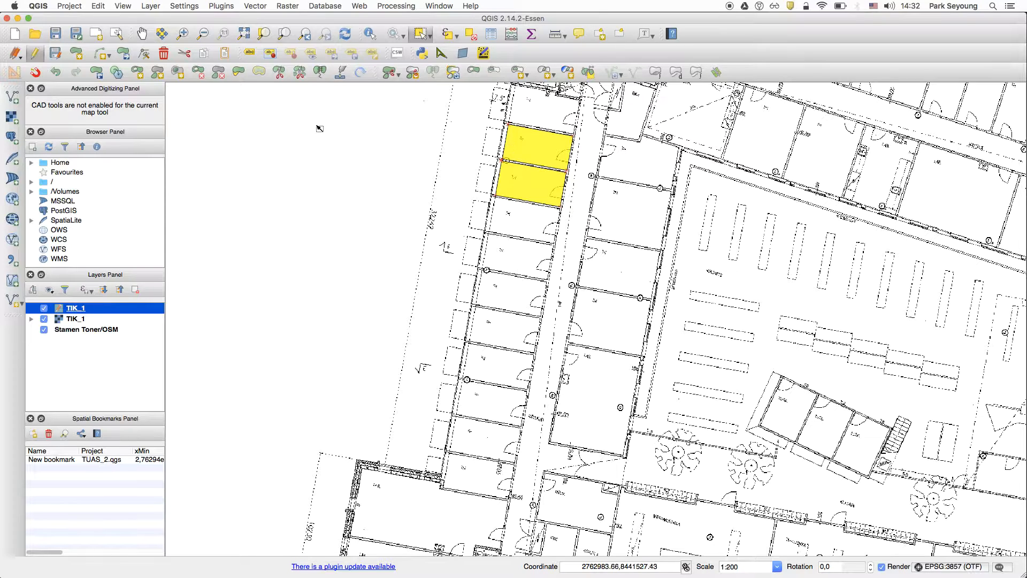
{"action": "key", "text": "super+v"}
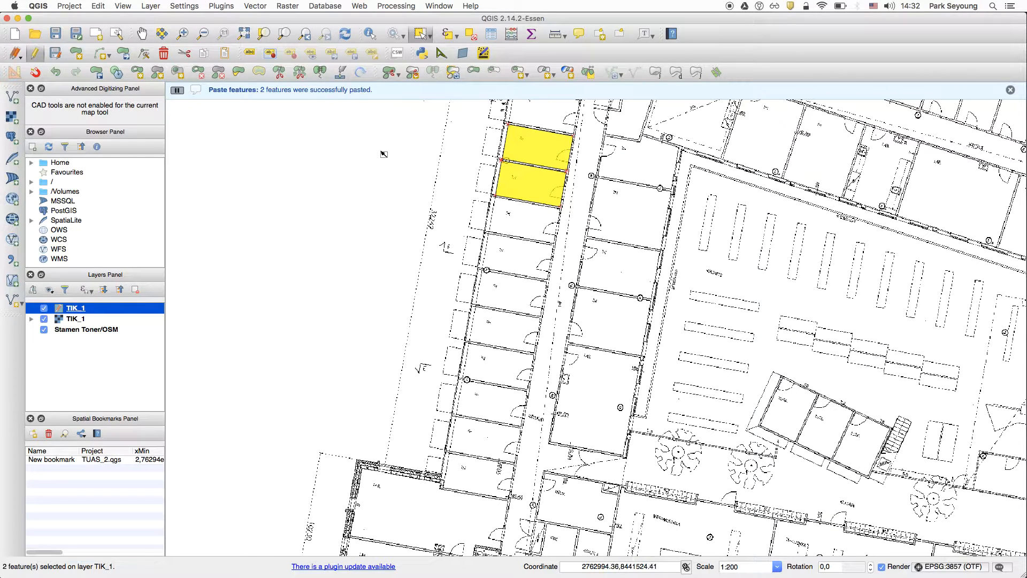
{"action": "left_click", "coordinate": [124, 56]}
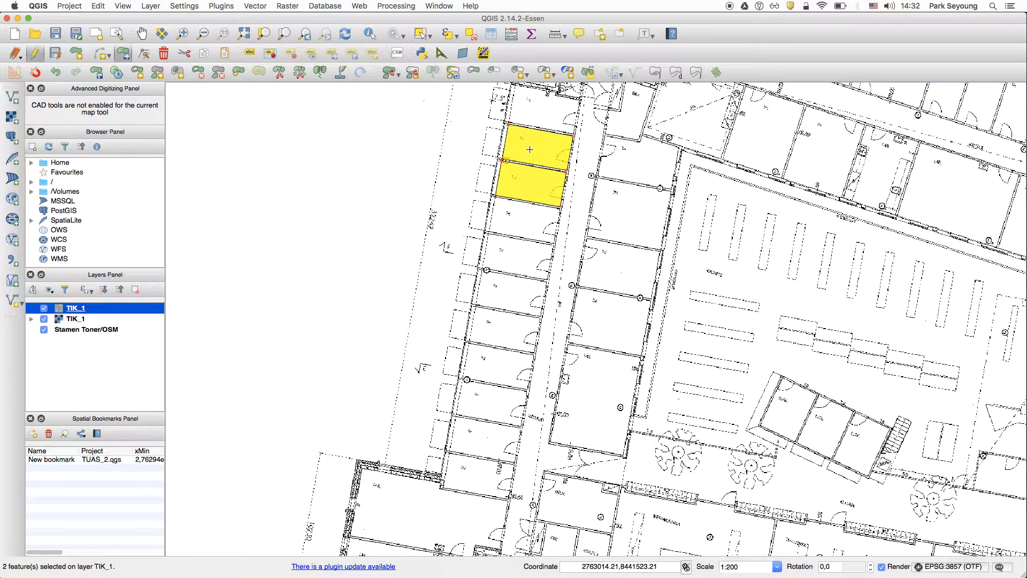
{"action": "left_click_drag", "start_coordinate": [530, 149], "coordinate": [521, 223]}
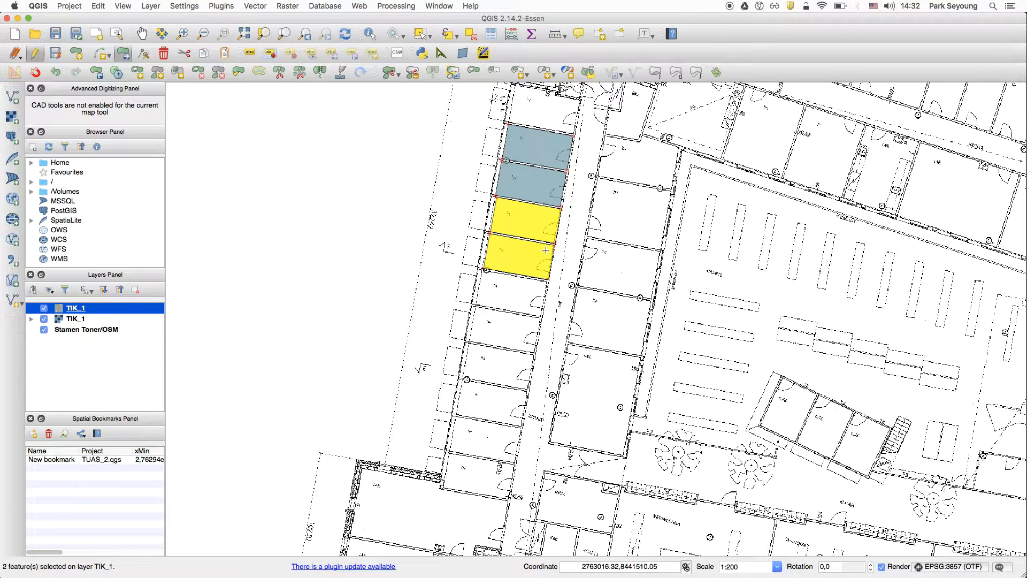
- Nudge the two new copies to line up with the room walls and clear the selection
{"action": "scroll", "coordinate": [546, 249], "scroll_direction": "up", "scroll_amount": 2}
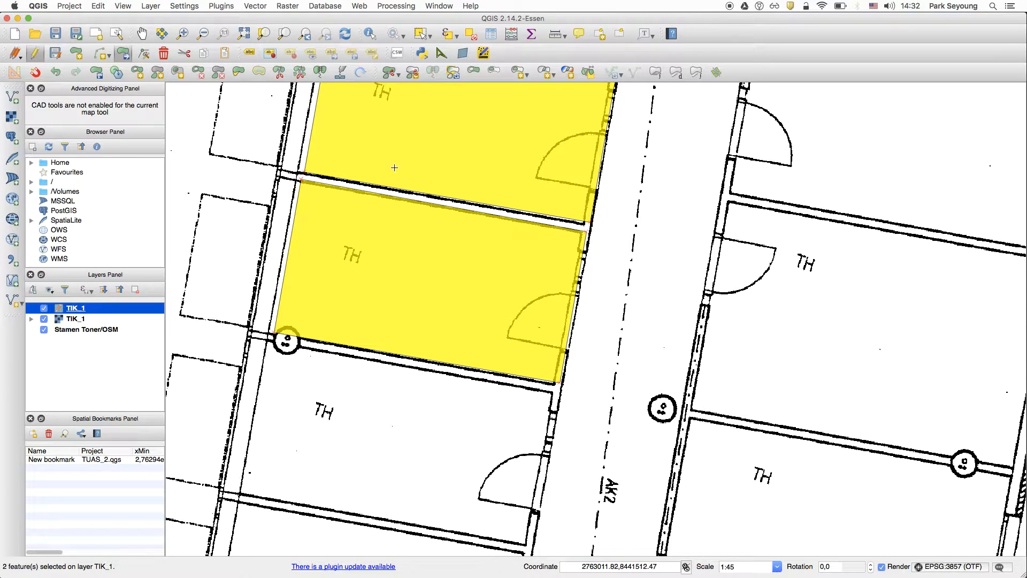
{"action": "left_click_drag", "start_coordinate": [325, 146], "coordinate": [316, 144]}
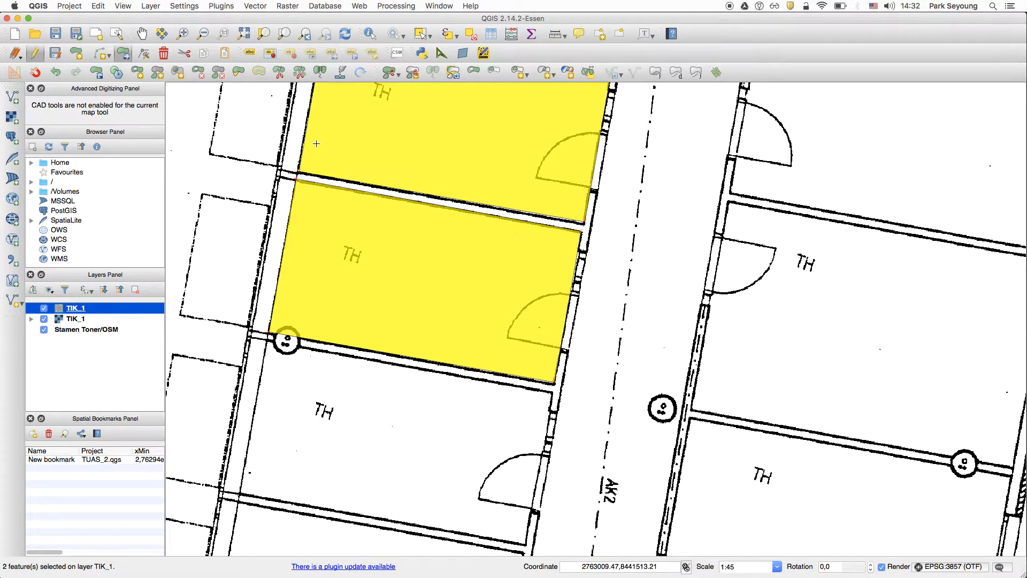
{"action": "key", "text": "ctrl+e"}
{"action": "key", "text": "Return"}
{"action": "key", "text": "ctrl+shift+a"}
{"action": "scroll", "coordinate": [316, 143], "scroll_direction": "down", "scroll_amount": 2}
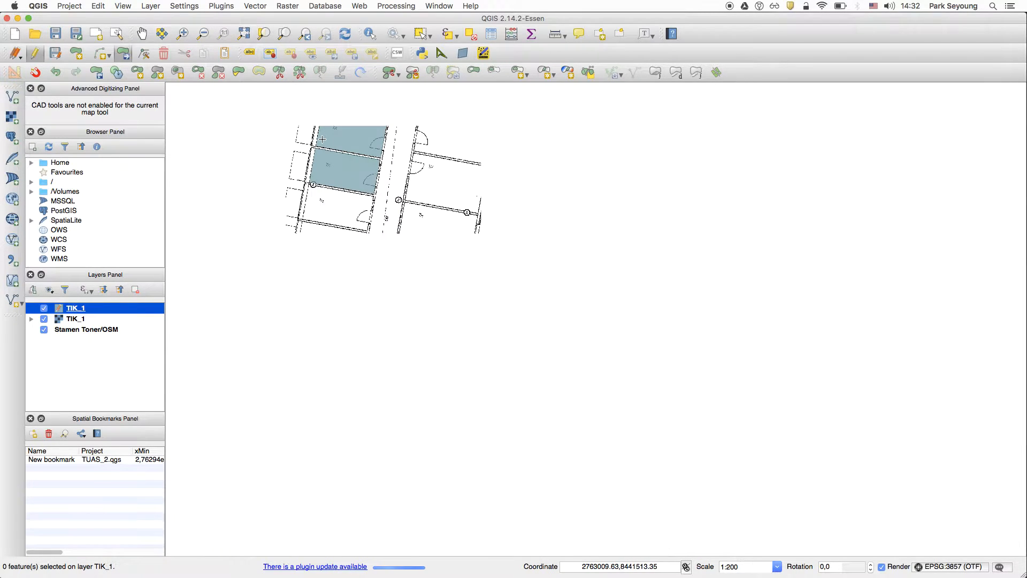
- Duplicate all four room polygons and move the copies onto the following four TH rooms in the row
{"action": "left_click_drag", "start_coordinate": [353, 164], "coordinate": [400, 245]}
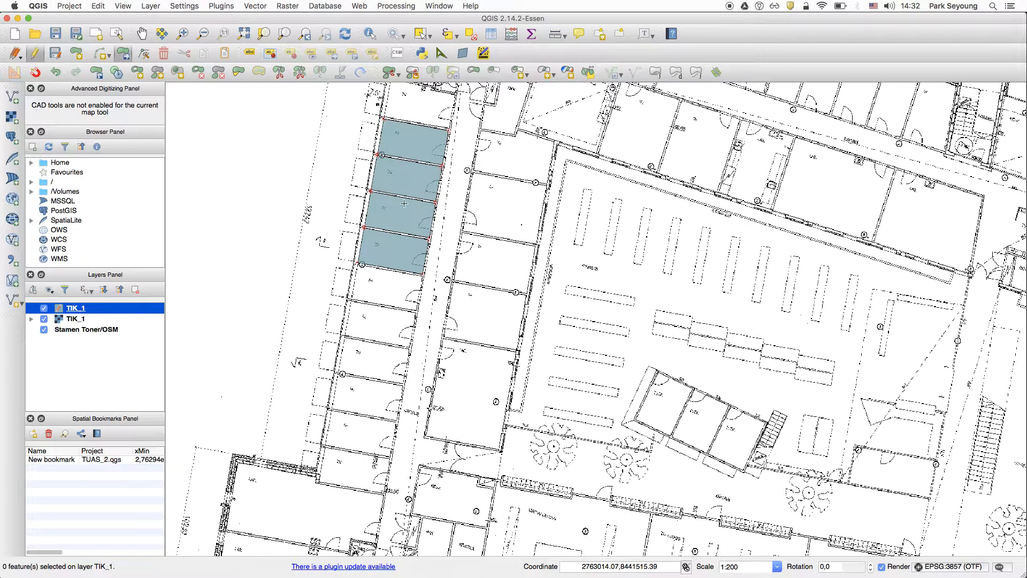
{"action": "key", "text": "super+a"}
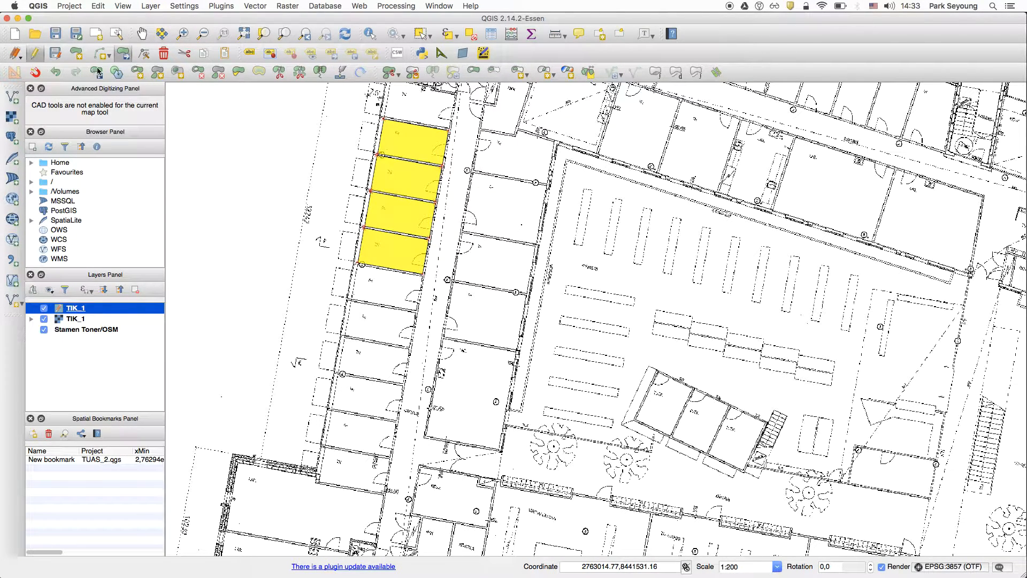
{"action": "key", "text": "super+v"}
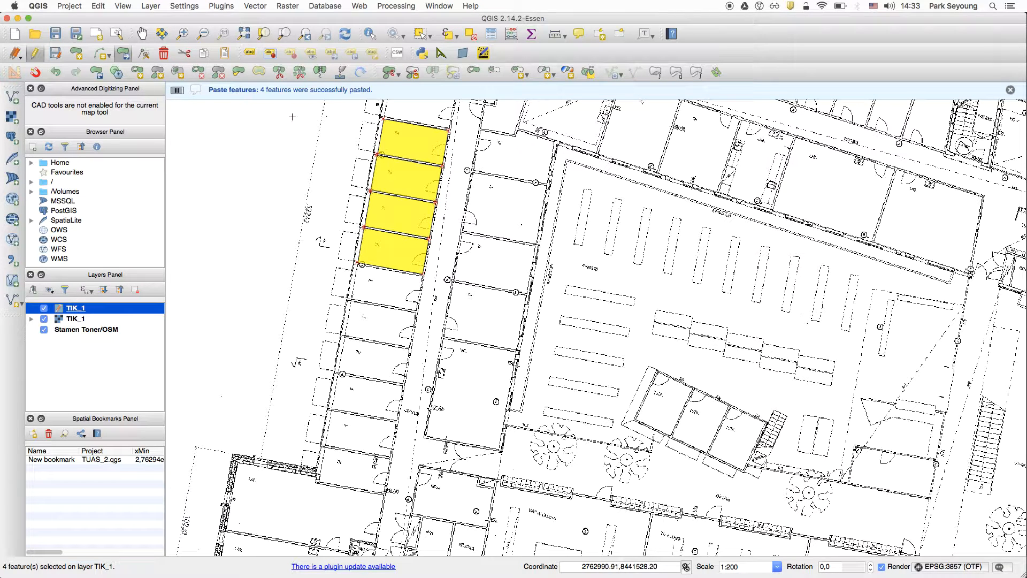
{"action": "left_click_drag", "start_coordinate": [392, 133], "coordinate": [372, 287]}
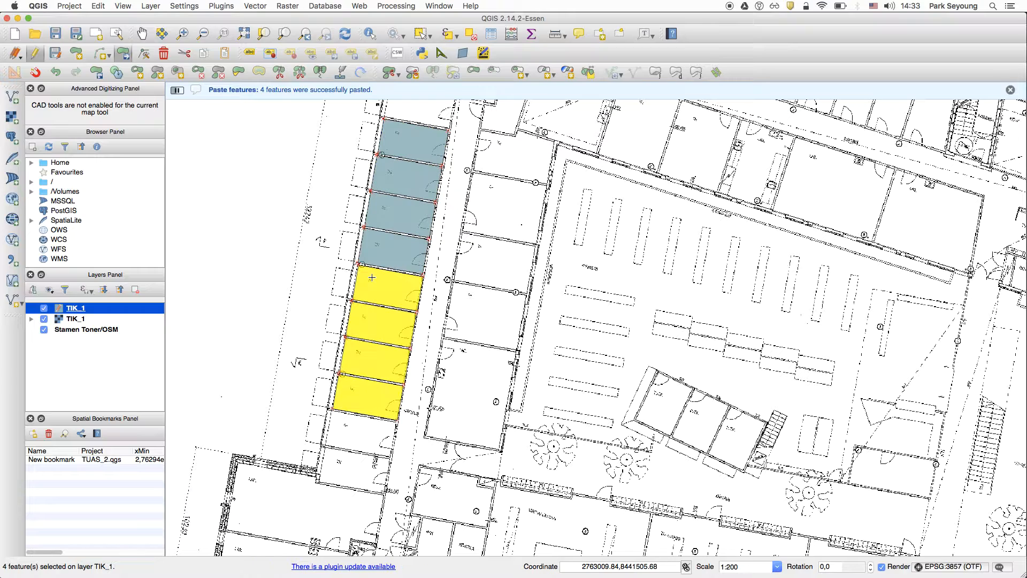
- Nudge the four new copies to match the room walls and deselect all features
{"action": "scroll", "coordinate": [372, 276], "scroll_direction": "up", "scroll_amount": 3}
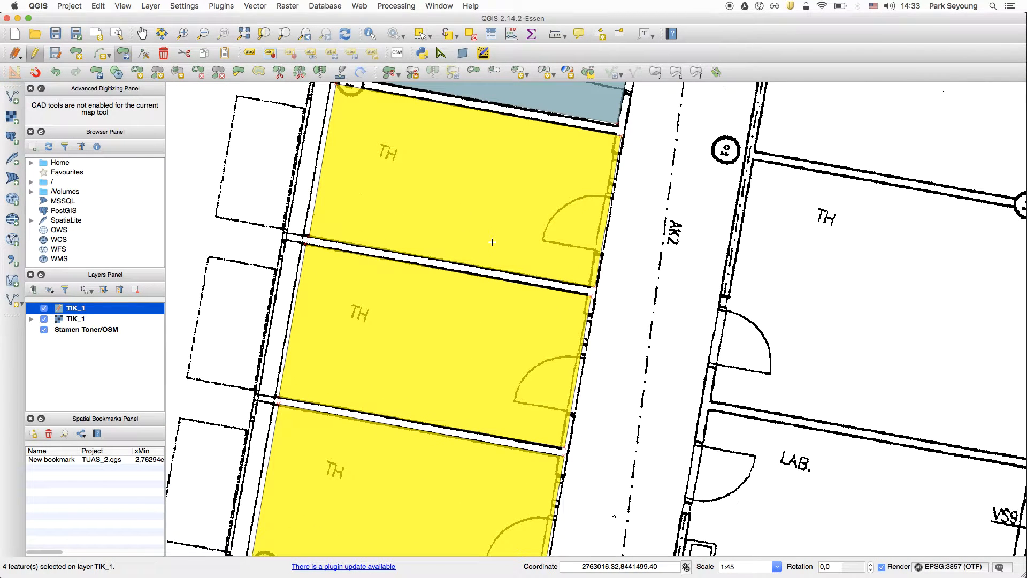
{"action": "left_click_drag", "start_coordinate": [344, 201], "coordinate": [339, 199]}
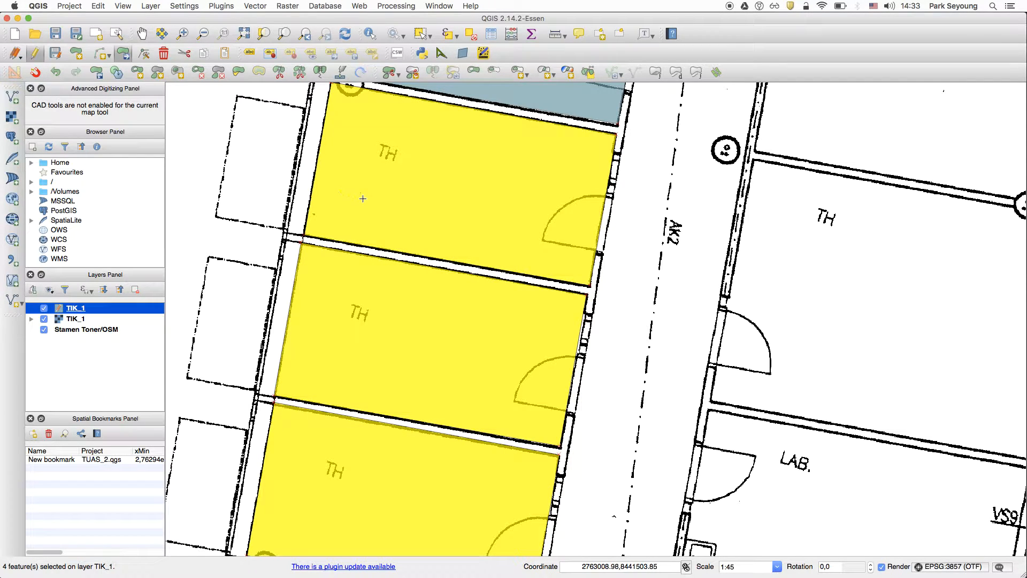
{"action": "scroll", "coordinate": [363, 198], "scroll_direction": "down", "scroll_amount": 3}
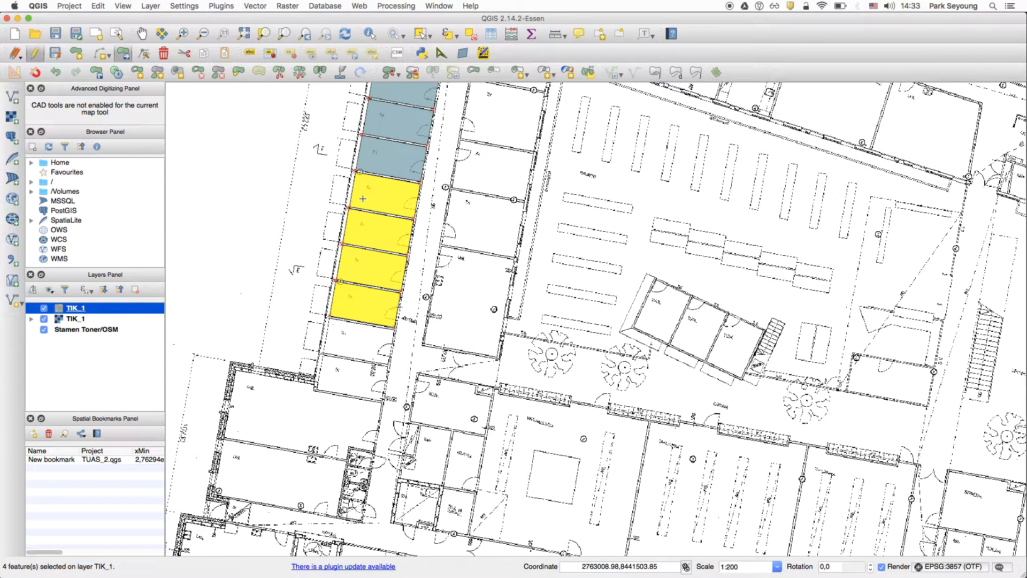
{"action": "key", "text": "super+d"}
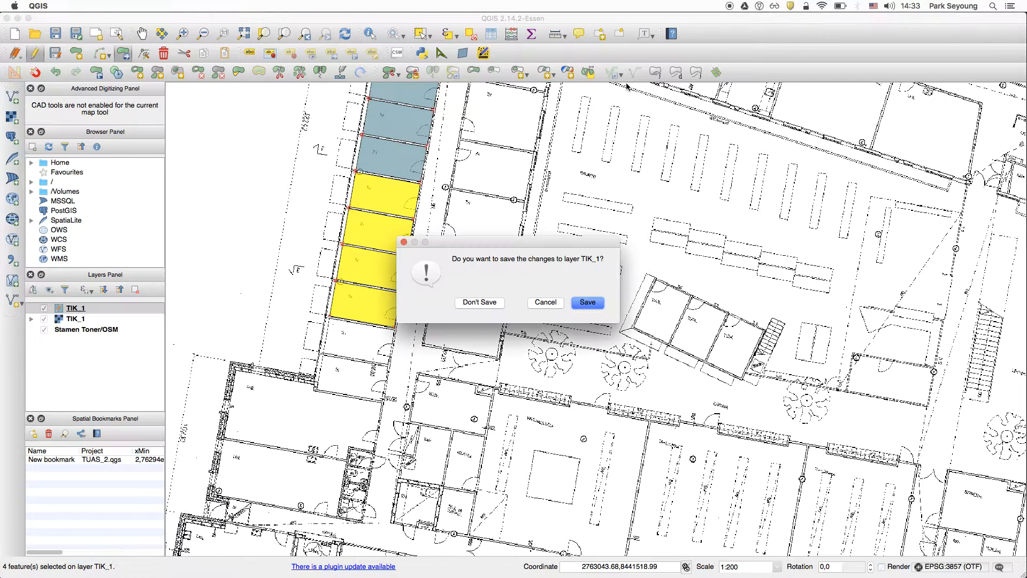
{"action": "key", "text": "Escape"}
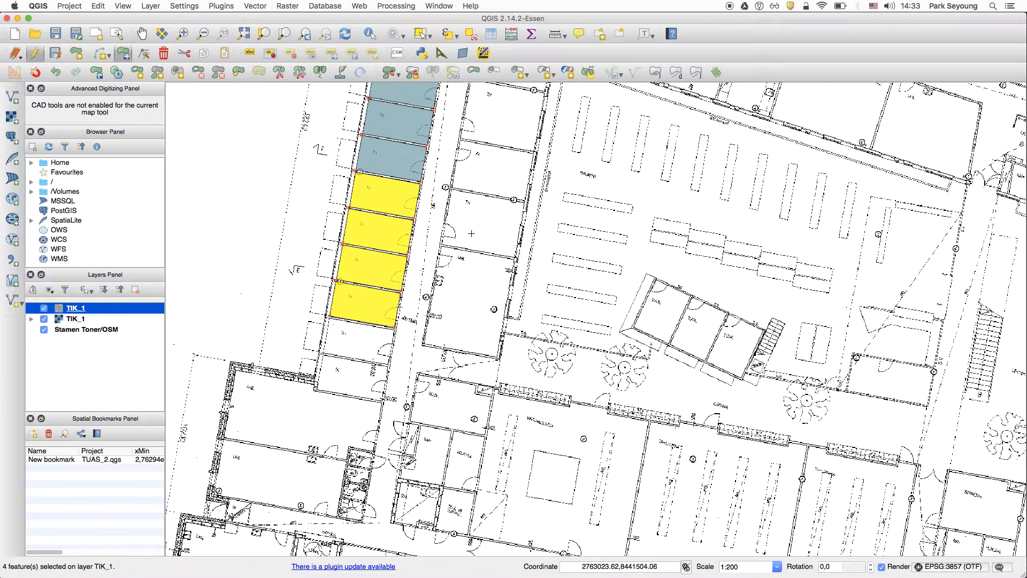
{"action": "key", "text": "Up"}
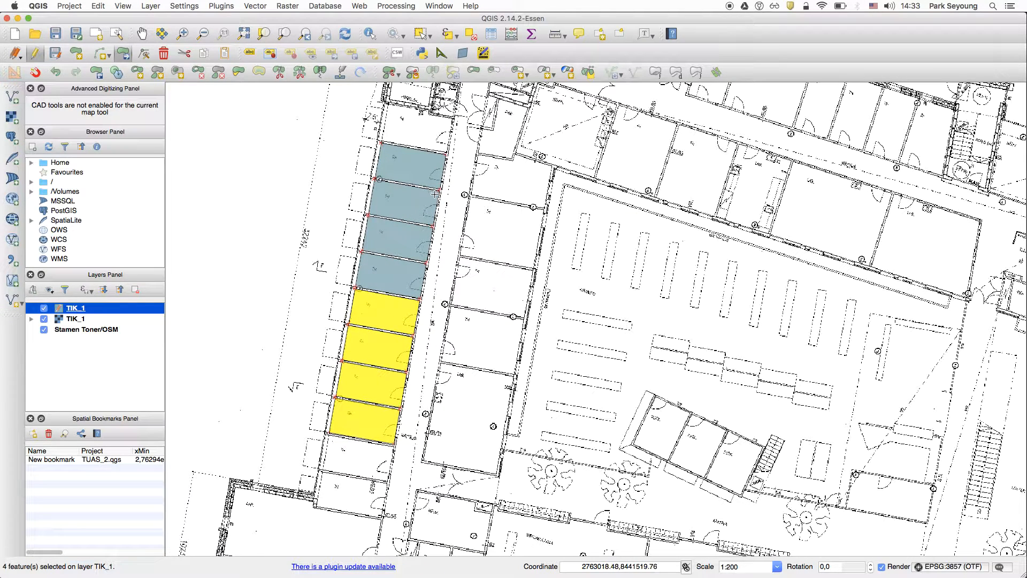
{"action": "key", "text": "super+shift+a"}
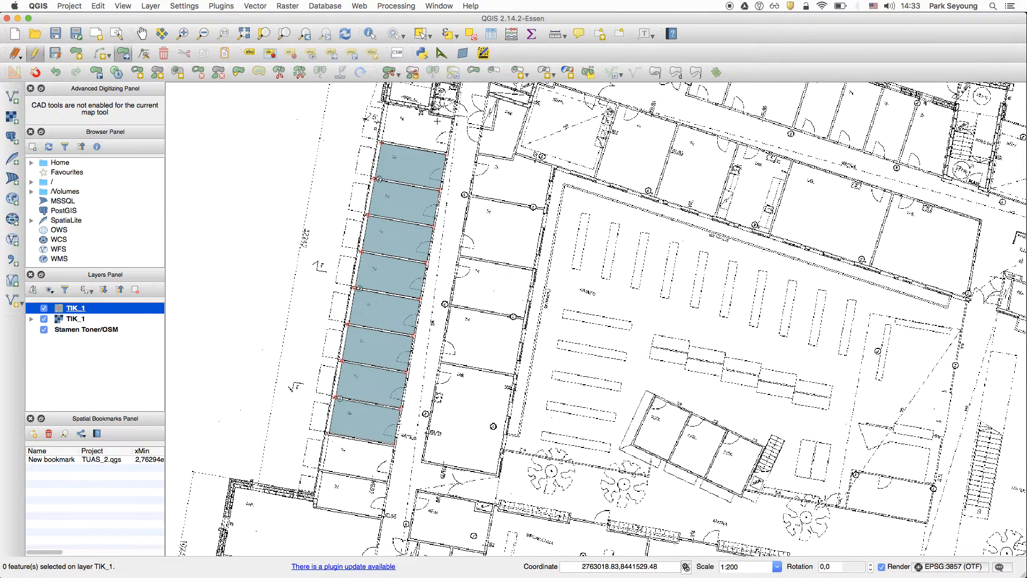
- Duplicate the end room polygon of the row and move the copy onto the TH room directly below PORRASH
{"action": "scroll", "coordinate": [438, 121], "scroll_direction": "up", "scroll_amount": 2}
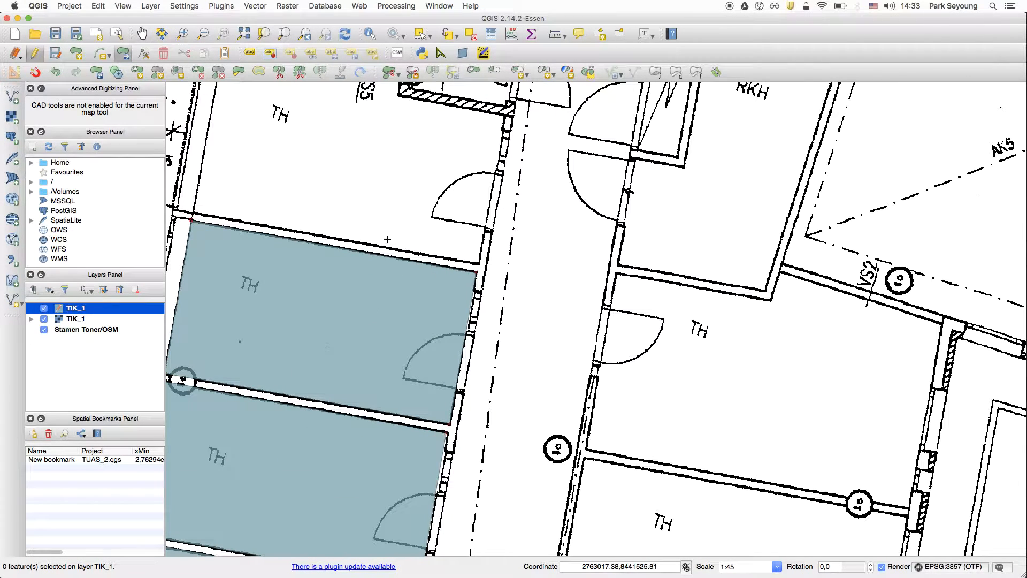
{"action": "left_click_drag", "start_coordinate": [287, 183], "coordinate": [361, 264]}
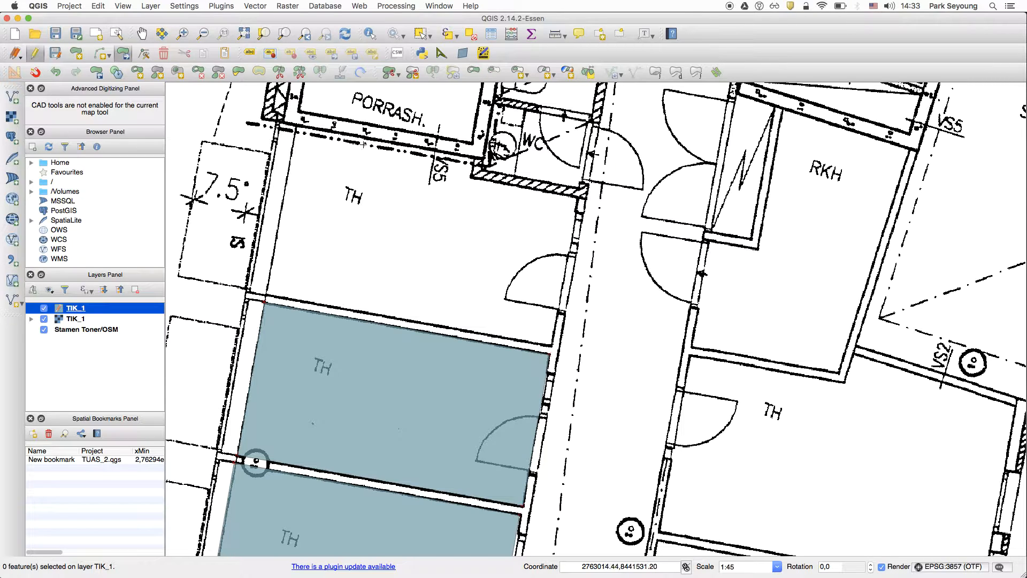
{"action": "left_click", "coordinate": [420, 35]}
{"action": "left_click", "coordinate": [348, 379]}
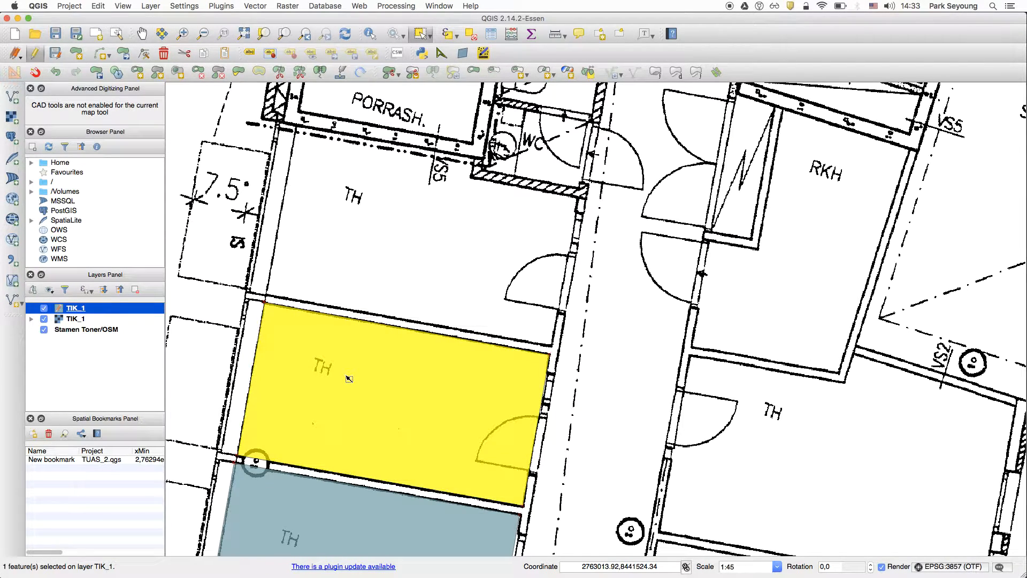
{"action": "key", "text": "super+v"}
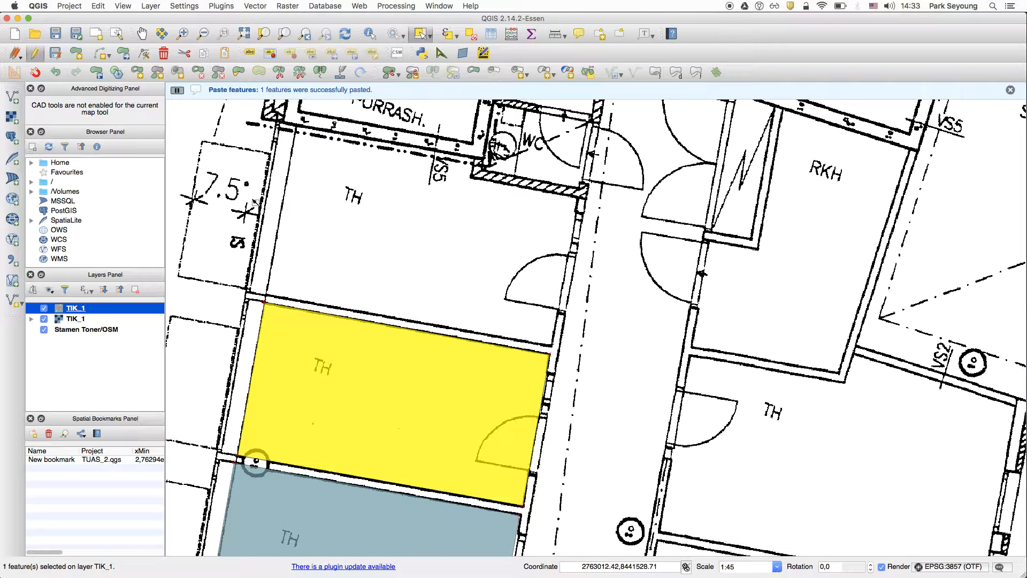
{"action": "left_click", "coordinate": [123, 53]}
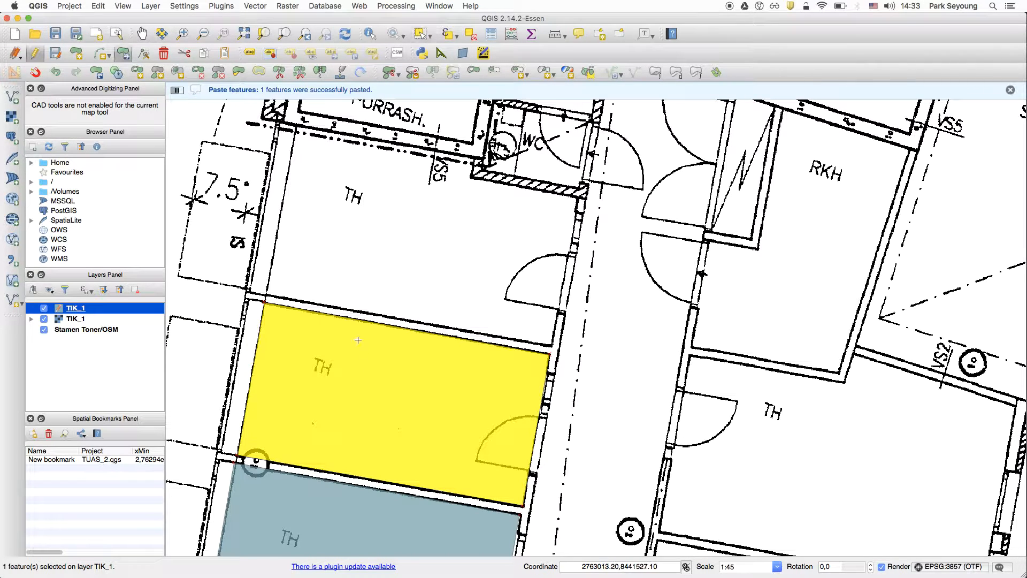
{"action": "left_click_drag", "start_coordinate": [367, 374], "coordinate": [395, 210]}
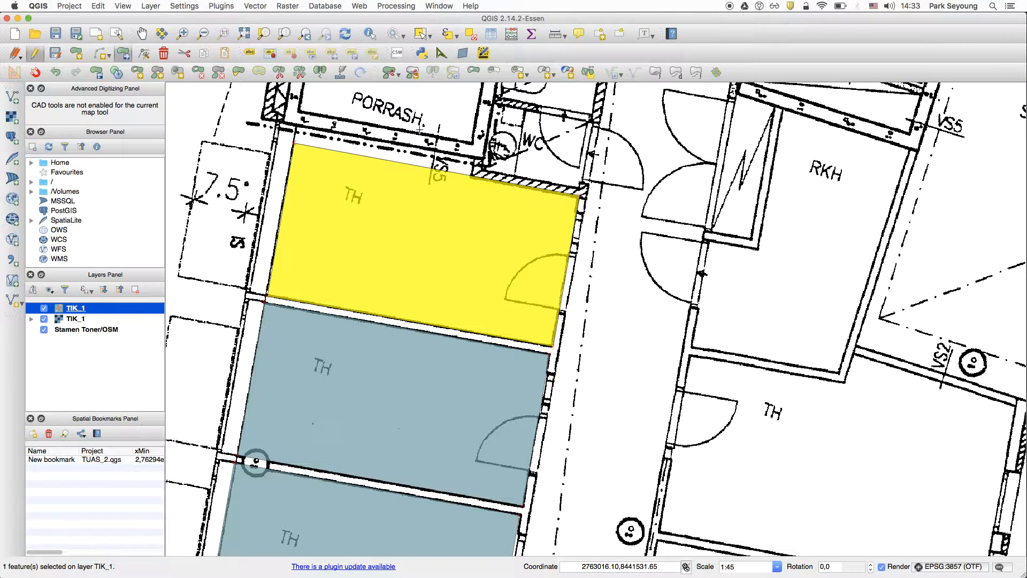
- Nudge the new copy to line up with the inner wall lines of the TH room below PORRASH
{"action": "scroll", "coordinate": [403, 234], "scroll_direction": "up", "scroll_amount": 2}
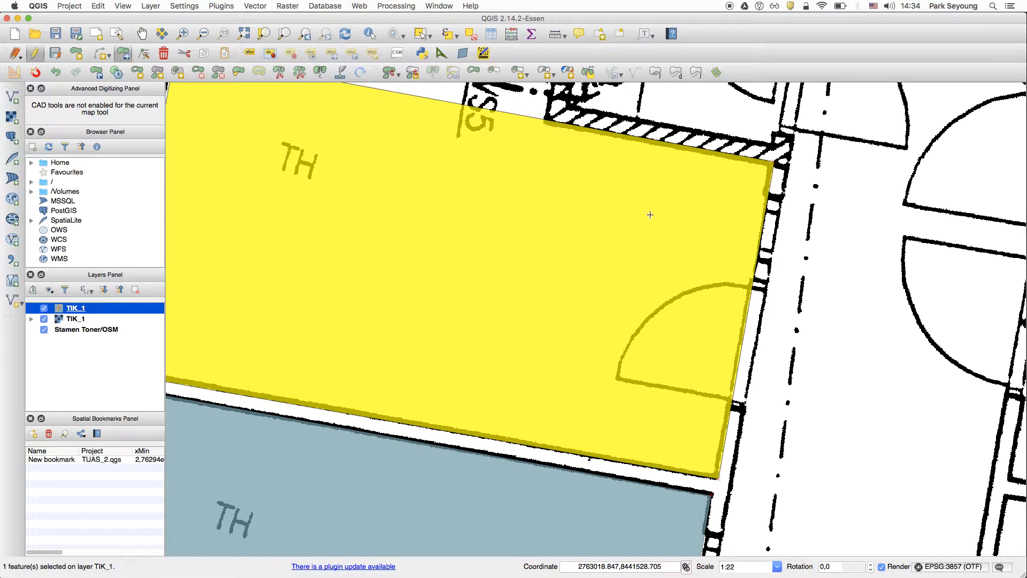
{"action": "left_click_drag", "start_coordinate": [315, 231], "coordinate": [417, 266]}
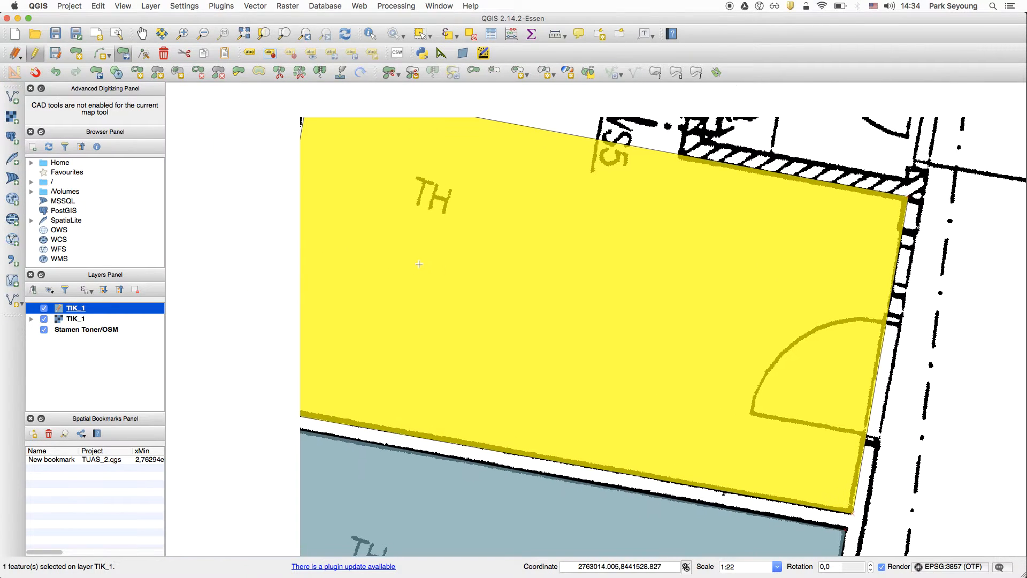
{"action": "left_click_drag", "start_coordinate": [383, 360], "coordinate": [437, 318]}
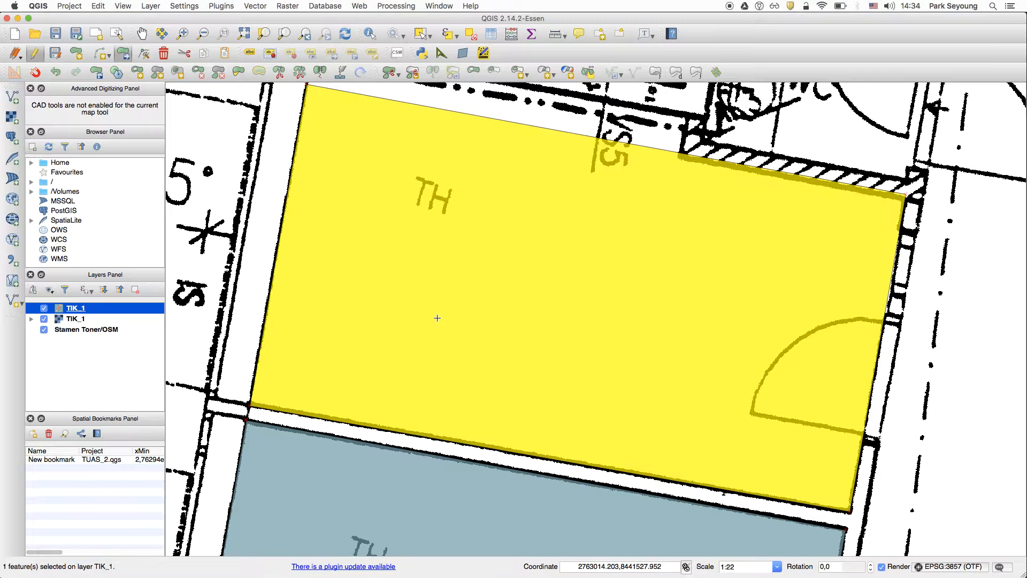
- Move the new polygon's corner vertex nearest the WC onto the inner corner of the hatched wall with the Node tool
{"action": "left_click_drag", "start_coordinate": [806, 183], "coordinate": [595, 270]}
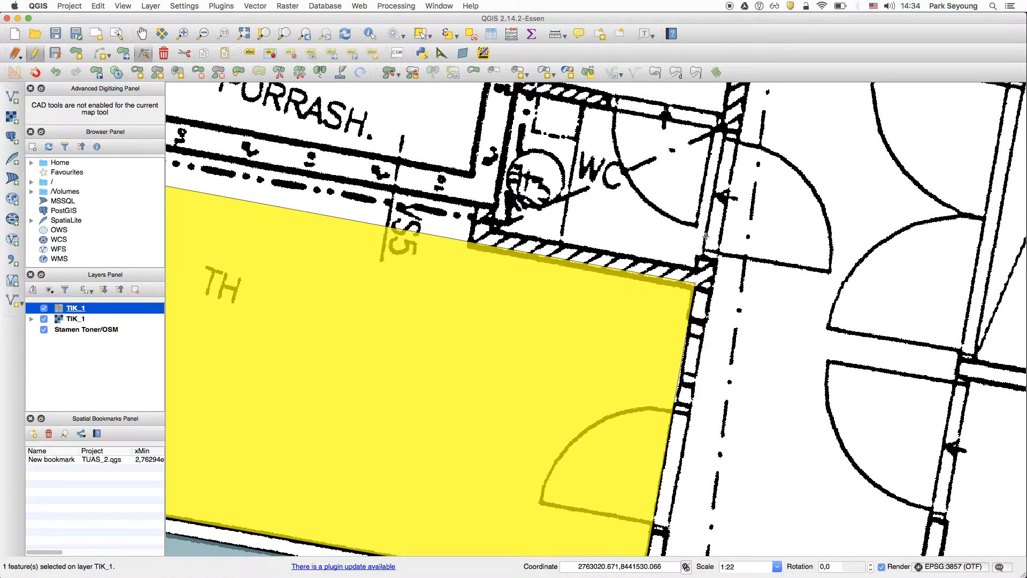
{"action": "left_click_drag", "start_coordinate": [693, 281], "coordinate": [707, 217]}
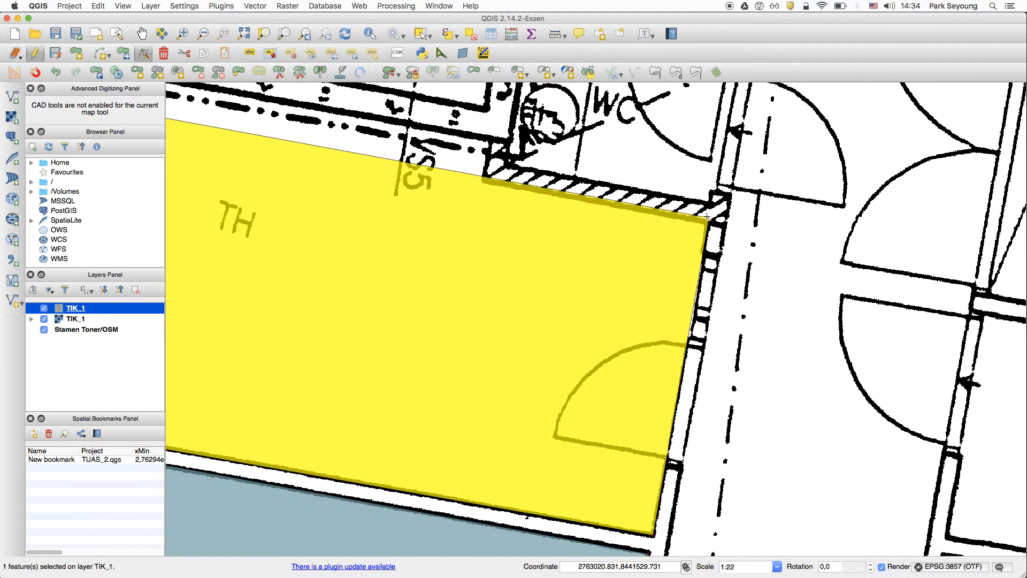
{"action": "left_click", "coordinate": [708, 218]}
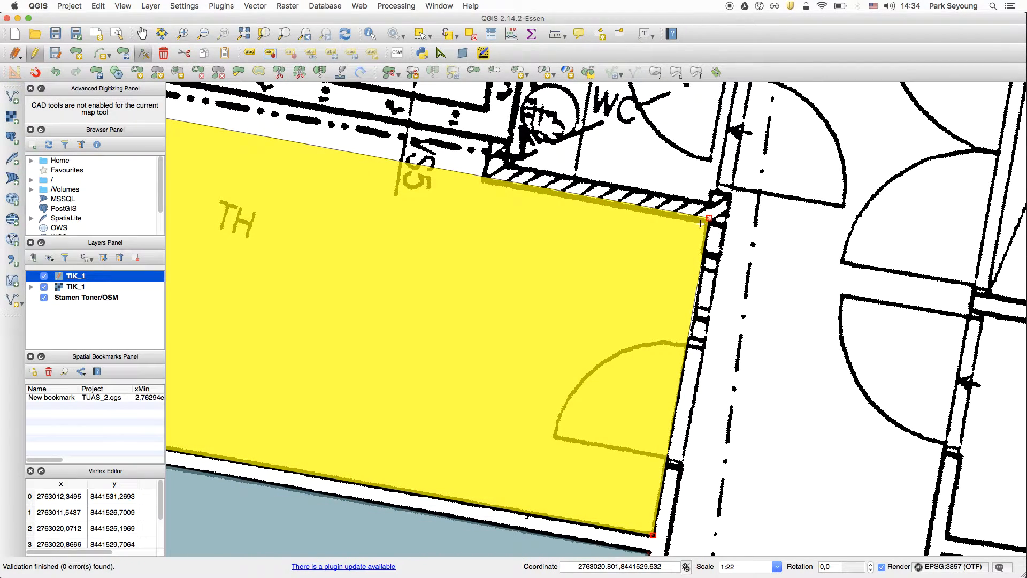
{"action": "left_click", "coordinate": [708, 218]}
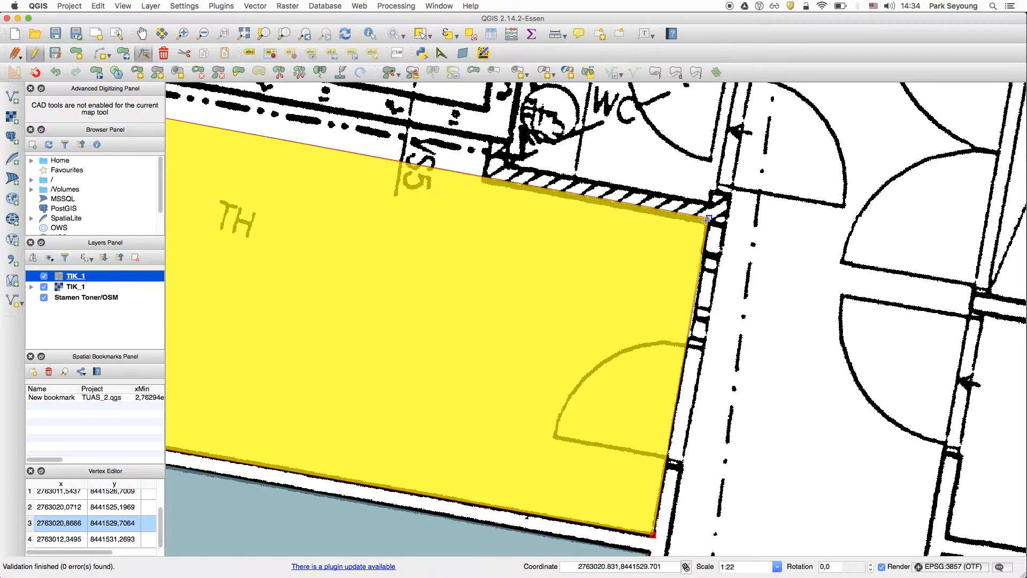
{"action": "left_click_drag", "start_coordinate": [709, 218], "coordinate": [707, 223]}
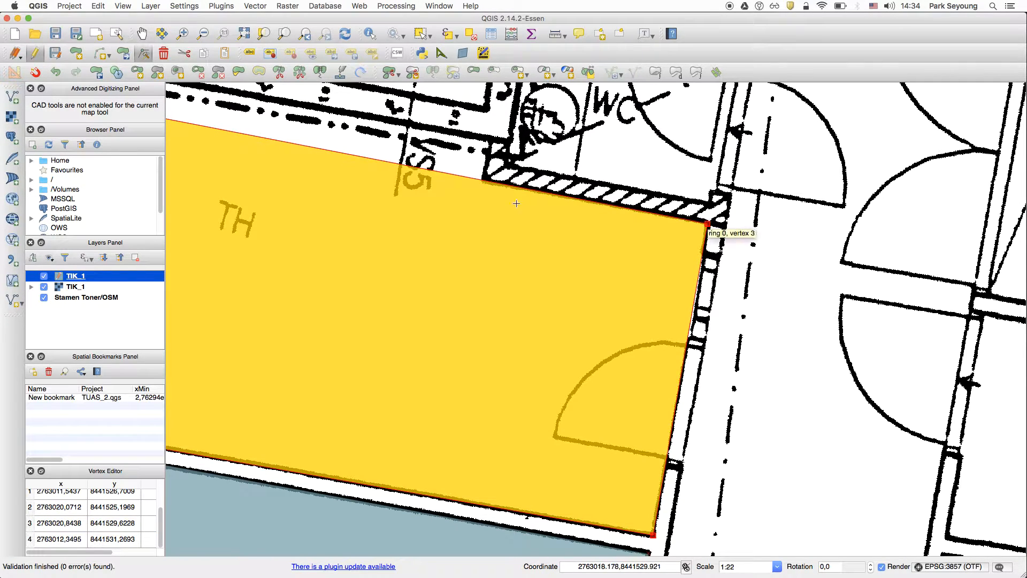
- Add two vertices on the polygon's upper edge and place them at the end of the hatched wall and at the PORRASH. wall above it
{"action": "left_click_drag", "start_coordinate": [450, 216], "coordinate": [572, 228]}
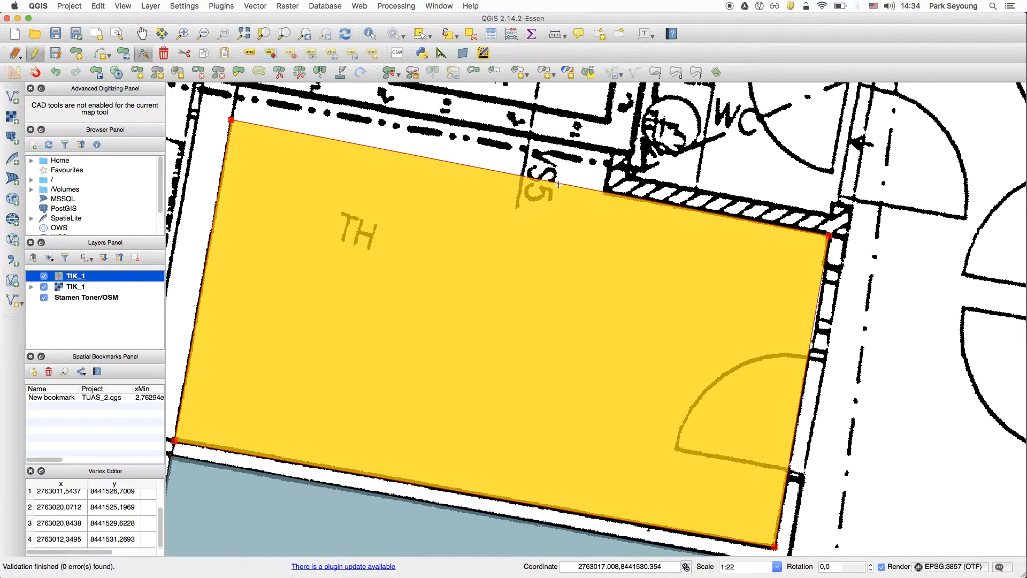
{"action": "double_click", "coordinate": [559, 184]}
{"action": "left_click", "coordinate": [560, 183]}
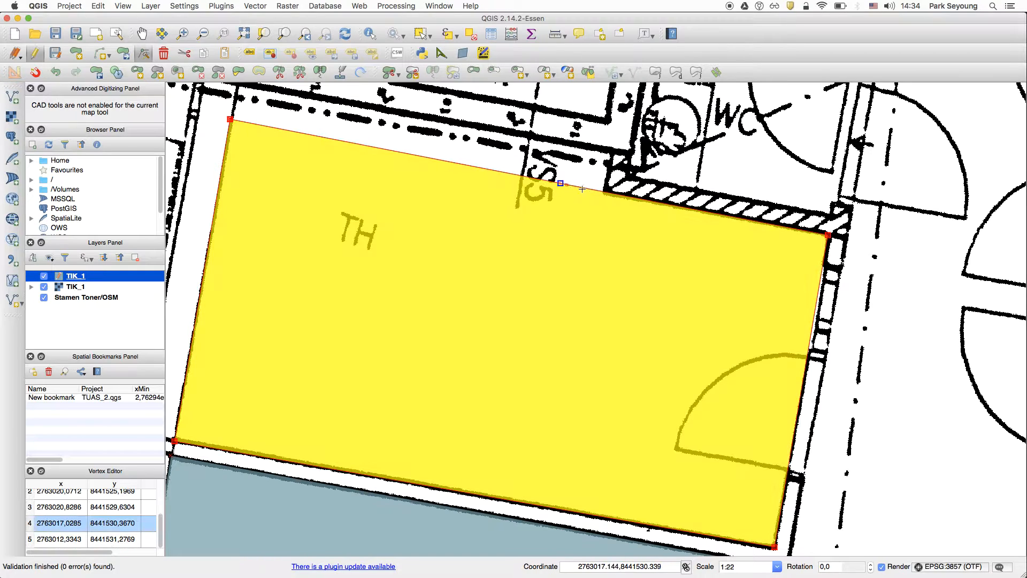
{"action": "left_click_drag", "start_coordinate": [601, 187], "coordinate": [600, 189]}
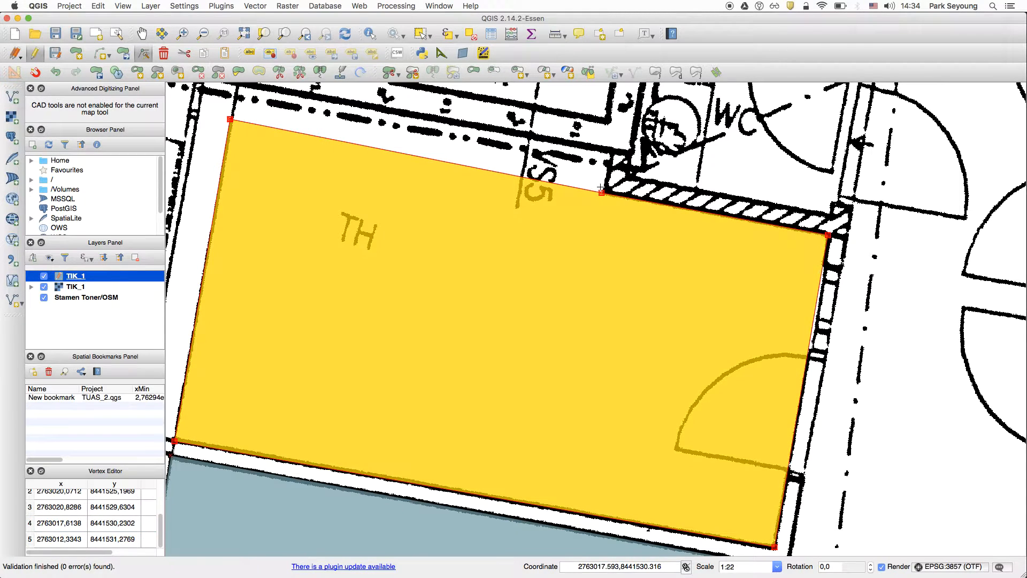
{"action": "double_click", "coordinate": [507, 174]}
{"action": "left_click", "coordinate": [507, 175]}
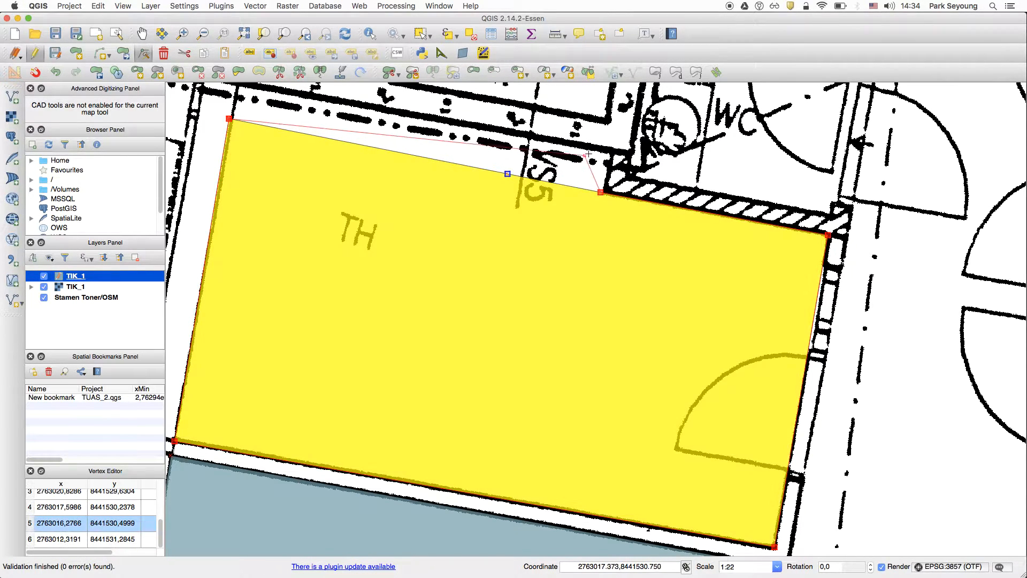
{"action": "left_click_drag", "start_coordinate": [507, 175], "coordinate": [611, 153]}
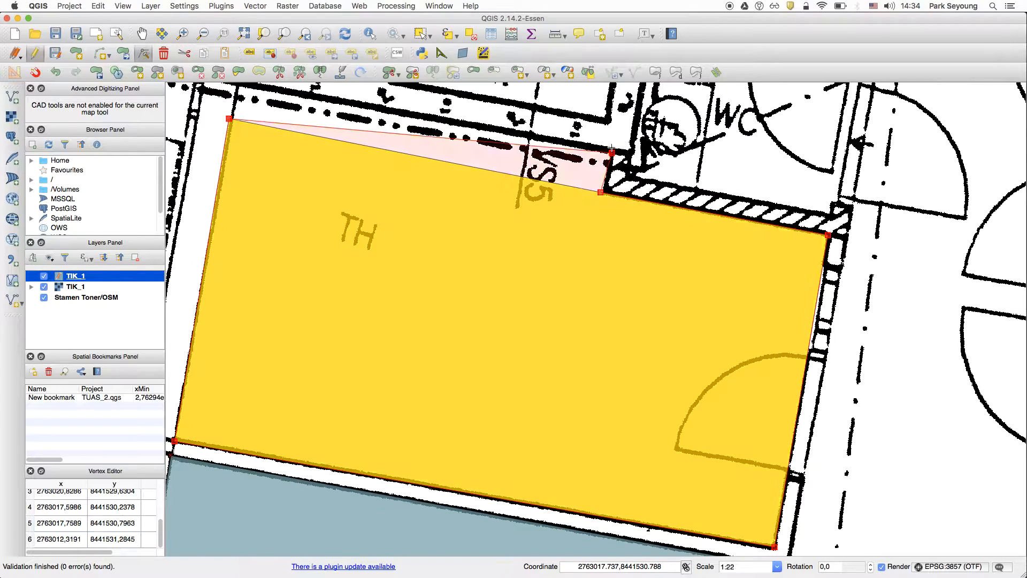
- Fine-tune the notch vertex at the end of the hatched wall and move the polygon's upper-left corner vertex up to the PORRASH. wall
{"action": "left_click", "coordinate": [600, 191]}
{"action": "left_click_drag", "start_coordinate": [601, 191], "coordinate": [605, 191]}
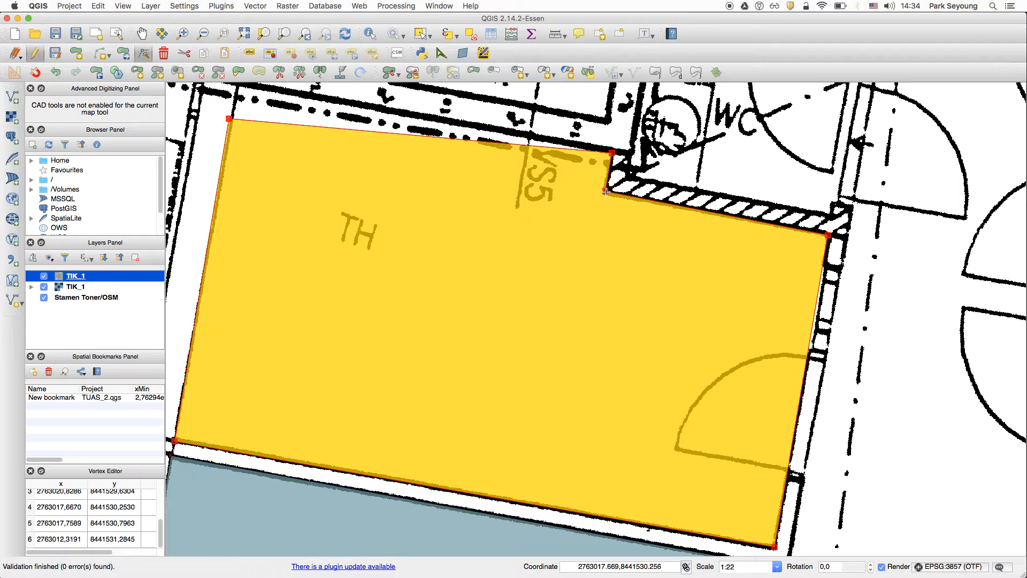
{"action": "left_click", "coordinate": [606, 192]}
{"action": "left_click_drag", "start_coordinate": [606, 192], "coordinate": [606, 194]}
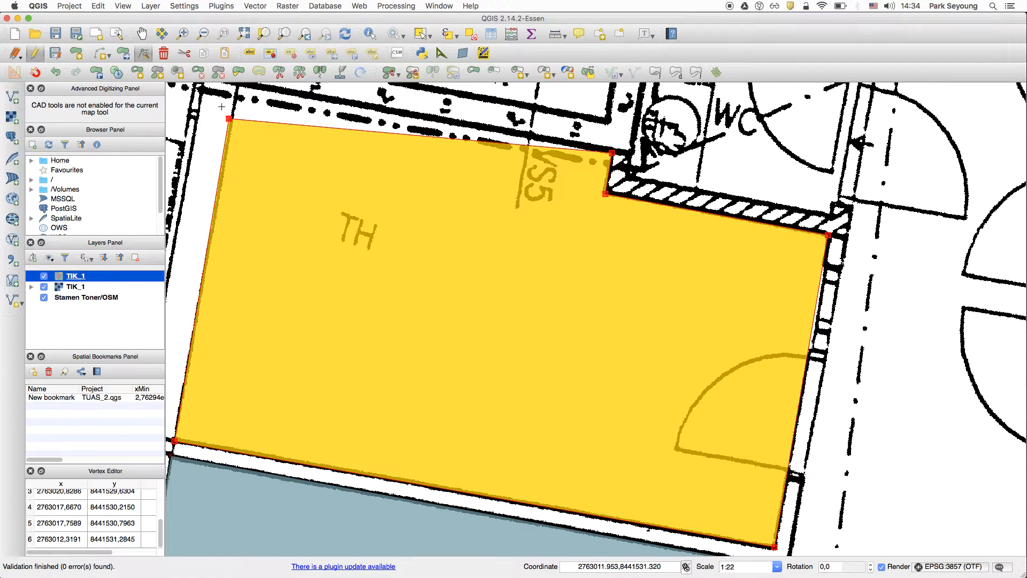
{"action": "left_click_drag", "start_coordinate": [266, 121], "coordinate": [259, 158]}
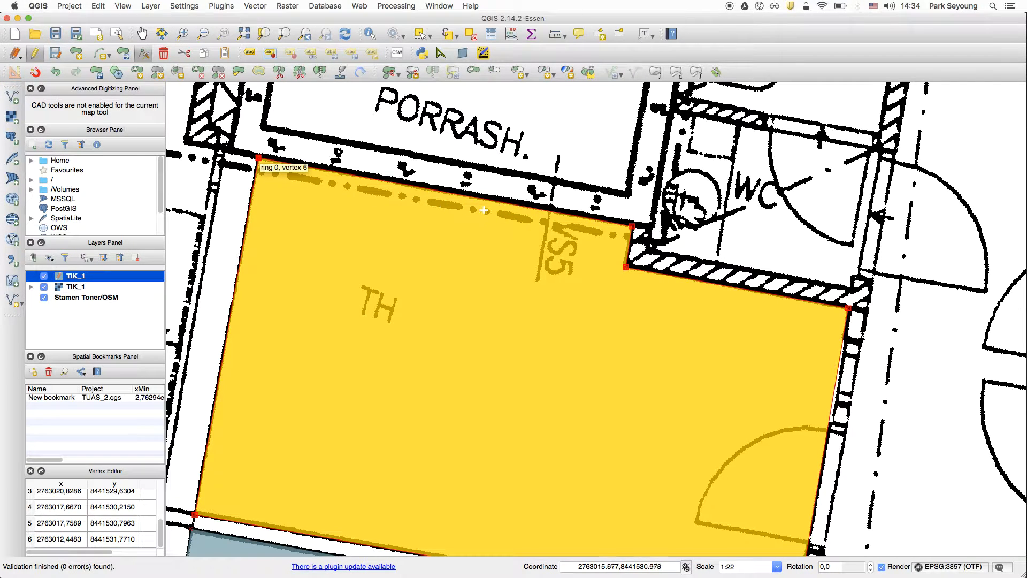
{"action": "scroll", "coordinate": [471, 209], "scroll_direction": "down", "scroll_amount": 5}
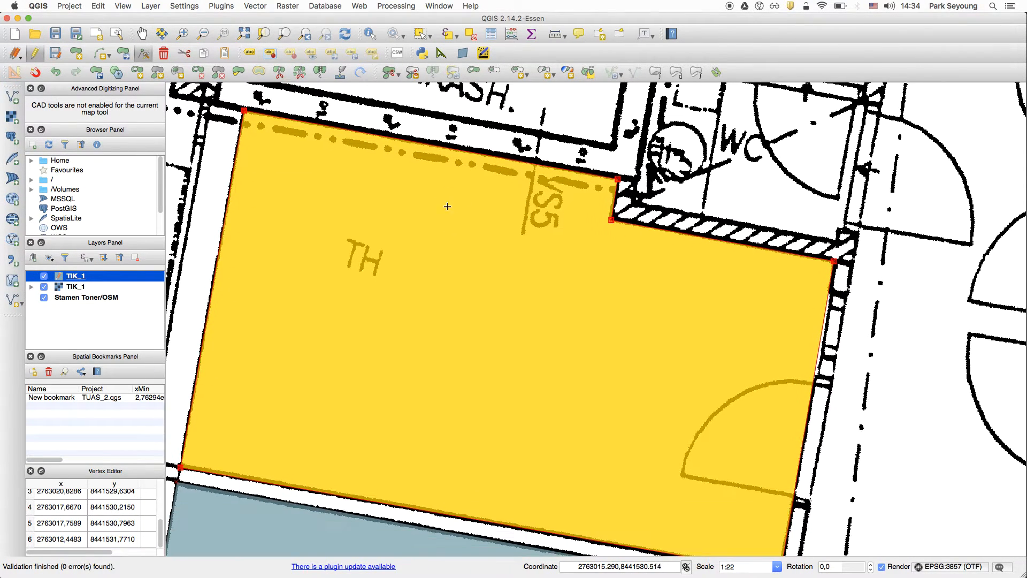
{"action": "scroll", "coordinate": [470, 208], "scroll_direction": "up", "scroll_amount": 2}
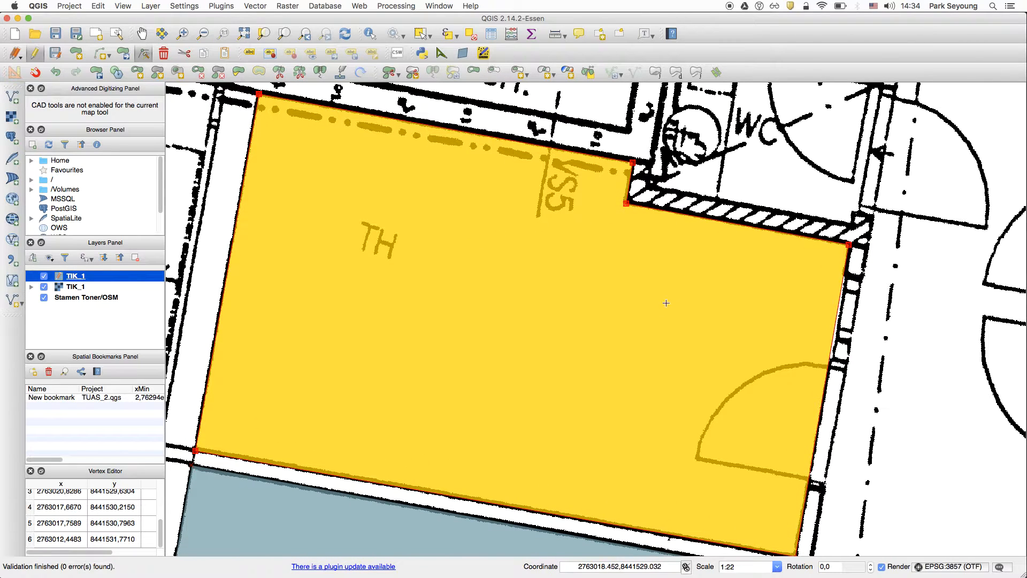
{"action": "scroll", "coordinate": [695, 349], "scroll_direction": "right", "scroll_amount": 3}
{"action": "scroll", "coordinate": [680, 344], "scroll_direction": "left", "scroll_amount": 2}
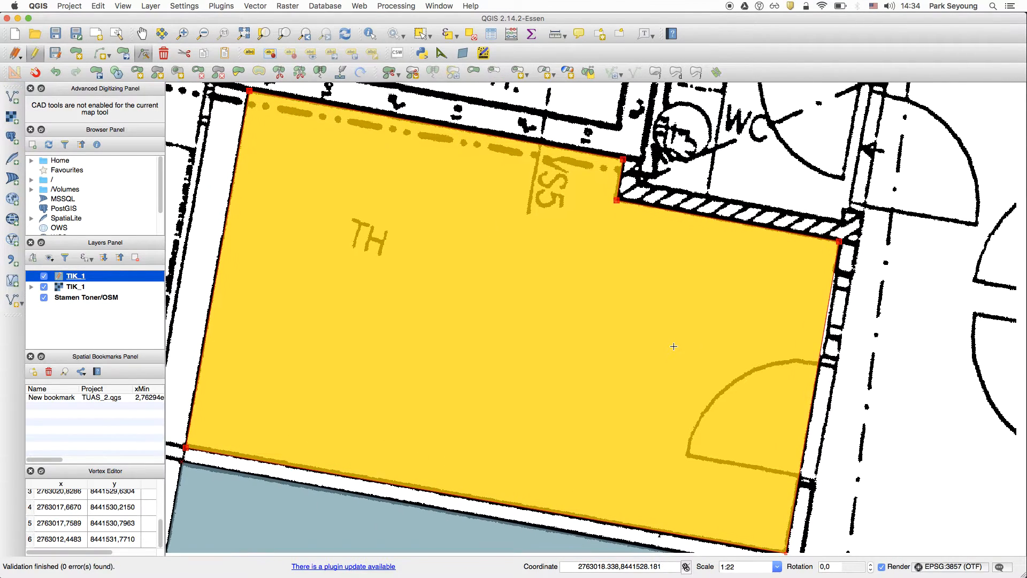
- Try moving the whole left edge of the edited TH room polygon inward with the Node tool, and undo the move
{"action": "left_click", "coordinate": [143, 56]}
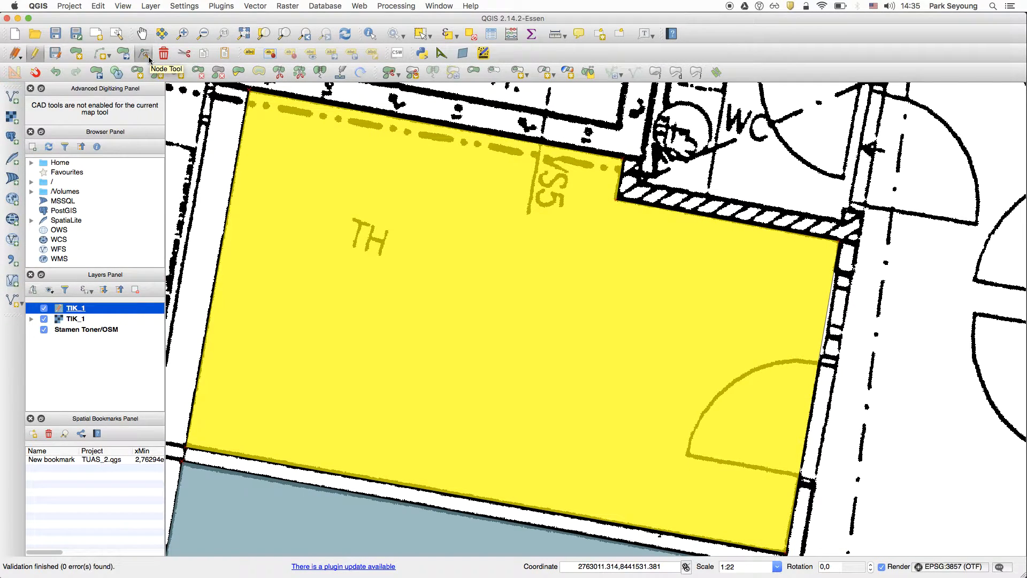
{"action": "left_click", "coordinate": [145, 55]}
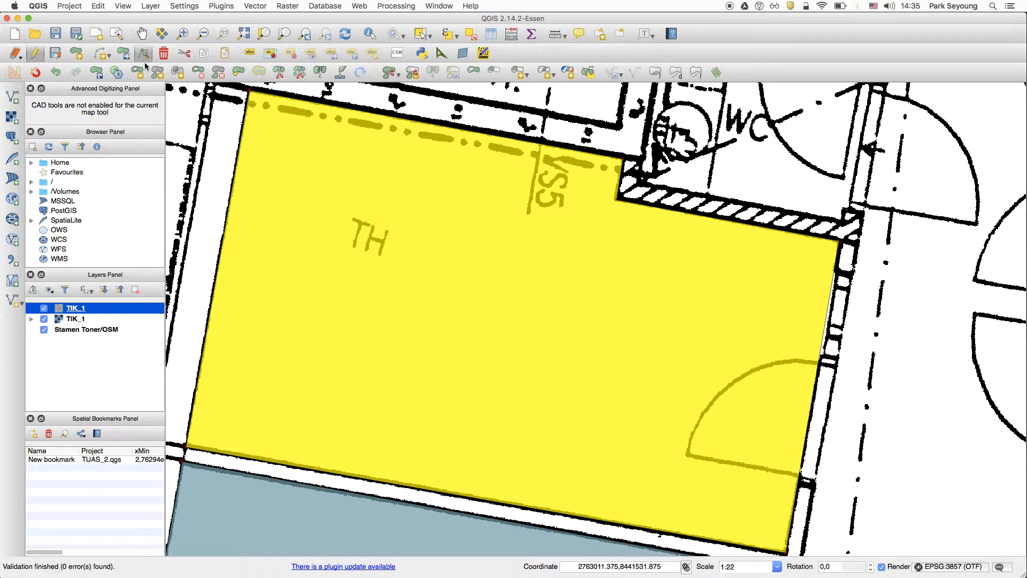
{"action": "left_click_drag", "start_coordinate": [294, 189], "coordinate": [323, 213]}
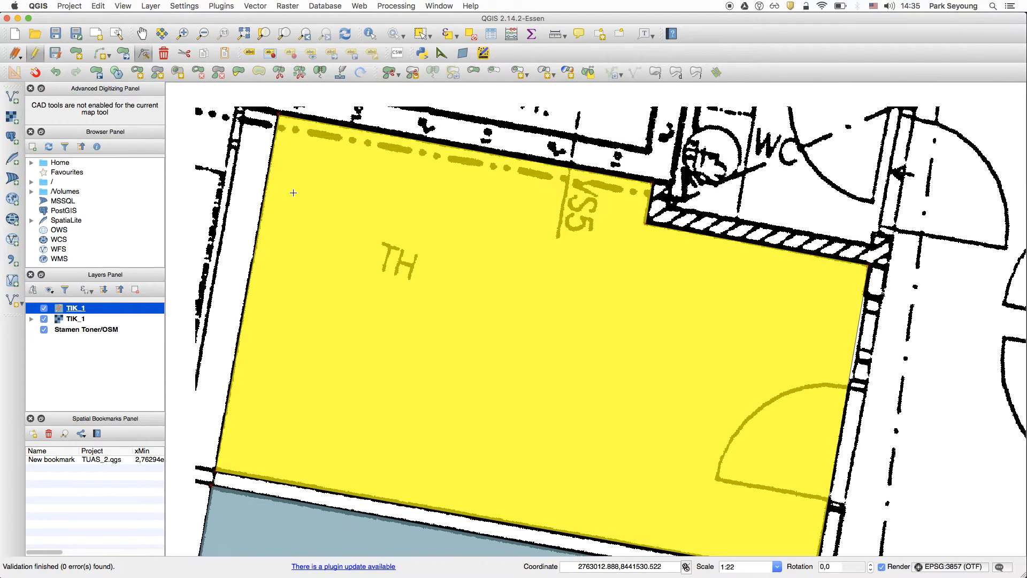
{"action": "left_click", "coordinate": [261, 204]}
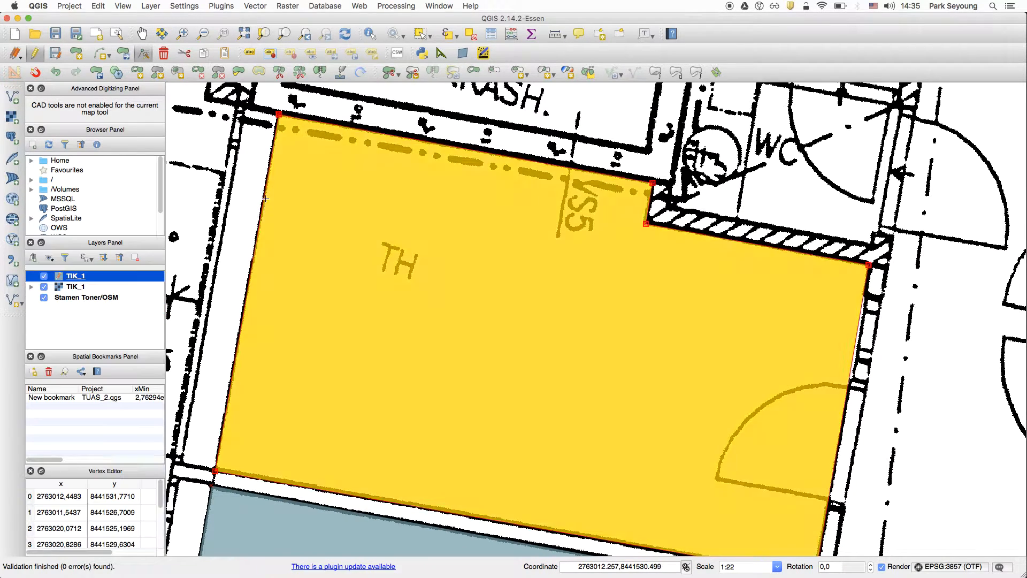
{"action": "left_click_drag", "start_coordinate": [256, 208], "coordinate": [278, 303]}
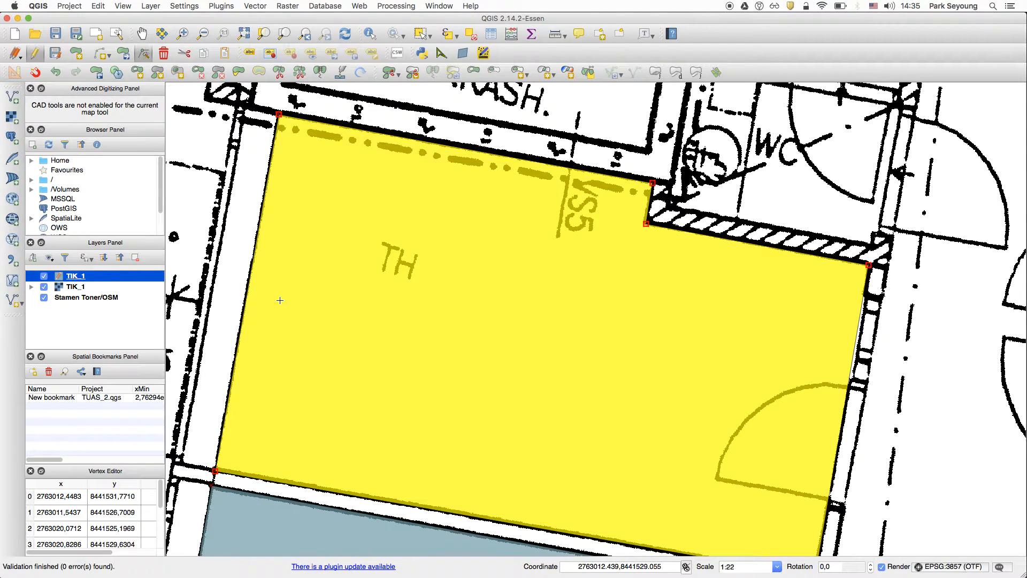
{"action": "left_click", "coordinate": [252, 236]}
{"action": "left_click_drag", "start_coordinate": [252, 236], "coordinate": [324, 284]}
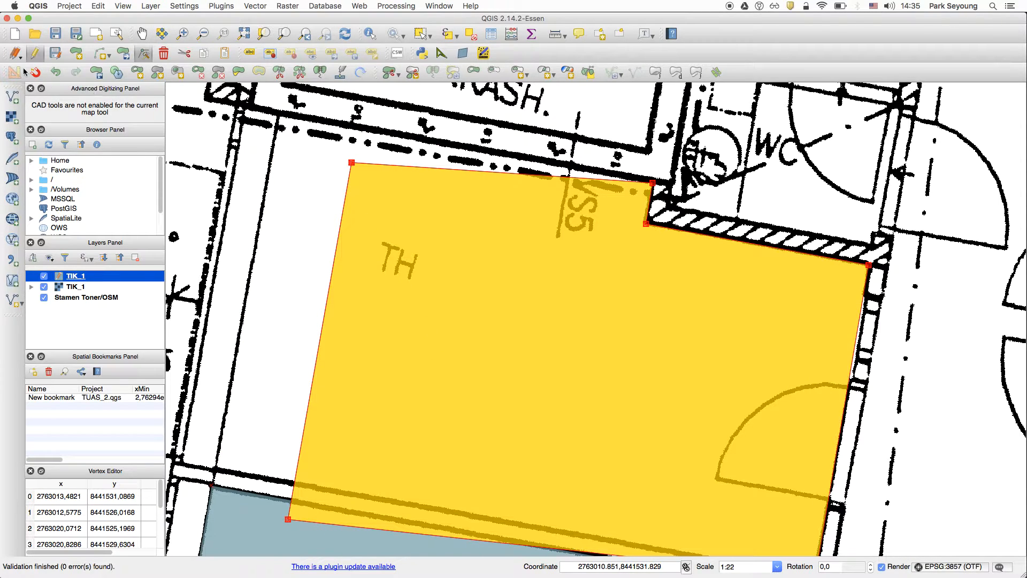
{"action": "left_click", "coordinate": [51, 74]}
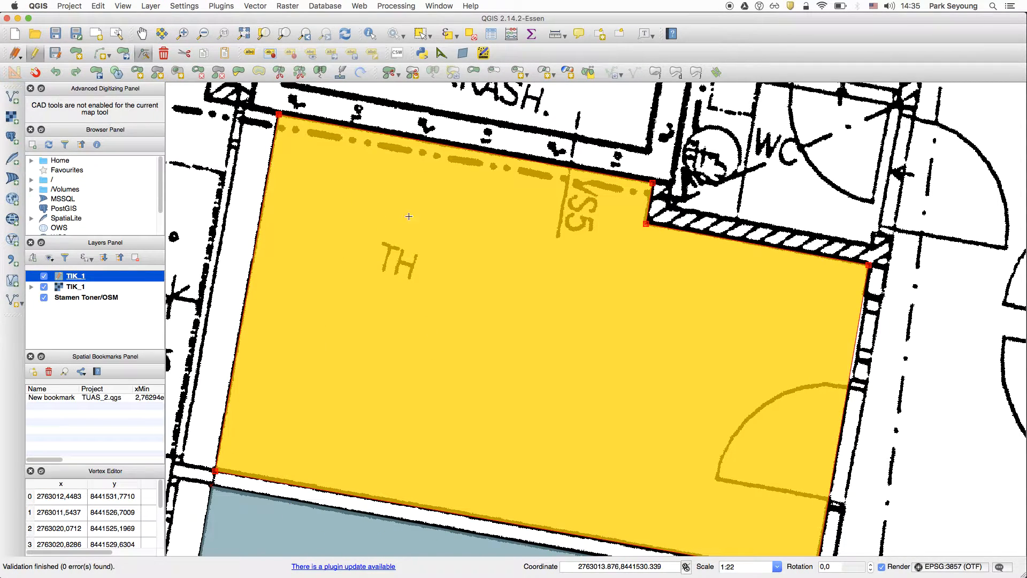
- Select the TH room polygon directly below the notched one and paste a copy of it into the TIK_1 layer
{"action": "scroll", "coordinate": [519, 213], "scroll_direction": "down", "scroll_amount": 2}
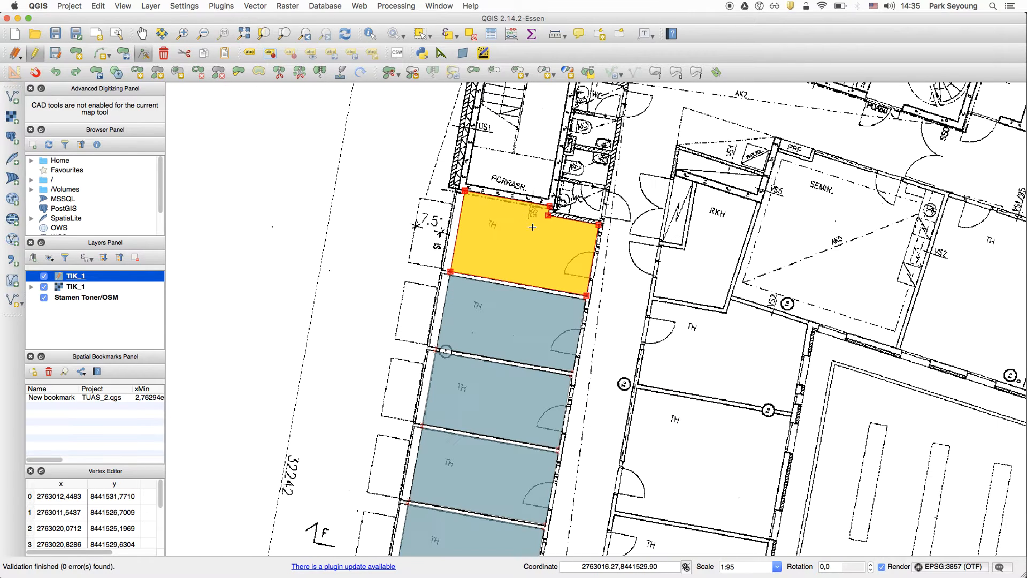
{"action": "left_click_drag", "start_coordinate": [638, 245], "coordinate": [399, 200]}
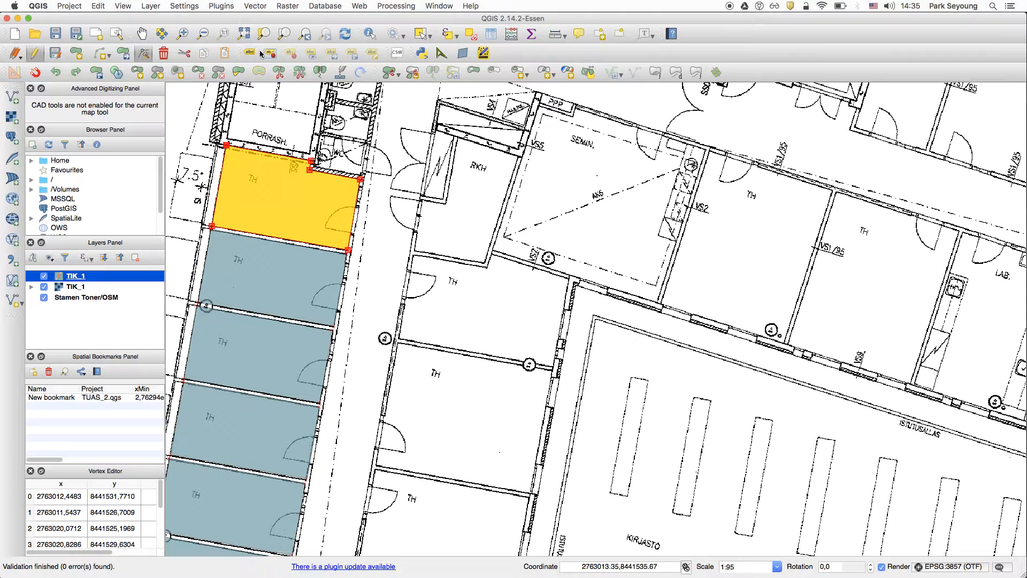
{"action": "left_click", "coordinate": [421, 34]}
{"action": "left_click", "coordinate": [283, 283]}
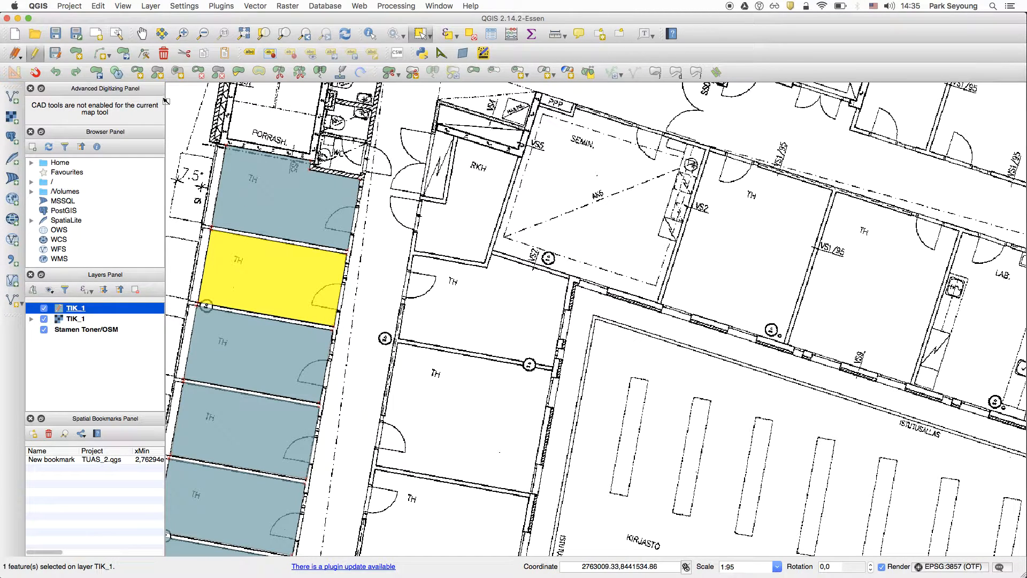
{"action": "key", "text": "super+c"}
{"action": "key", "text": "super+v"}
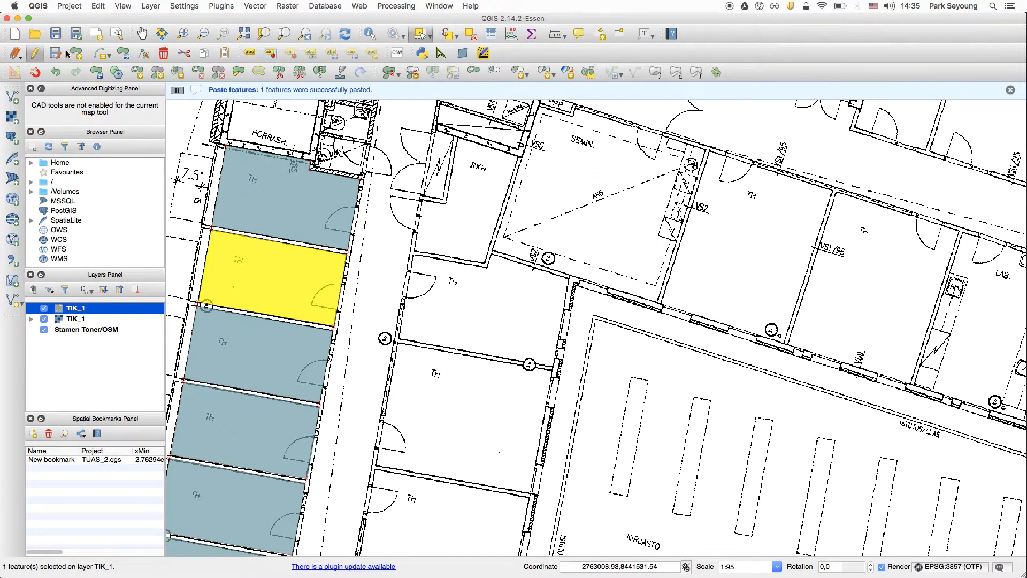
- Move the copied polygon into the SEMIN. room so its lower-left corner meets the room's lower-left wall corner
{"action": "left_click", "coordinate": [123, 53]}
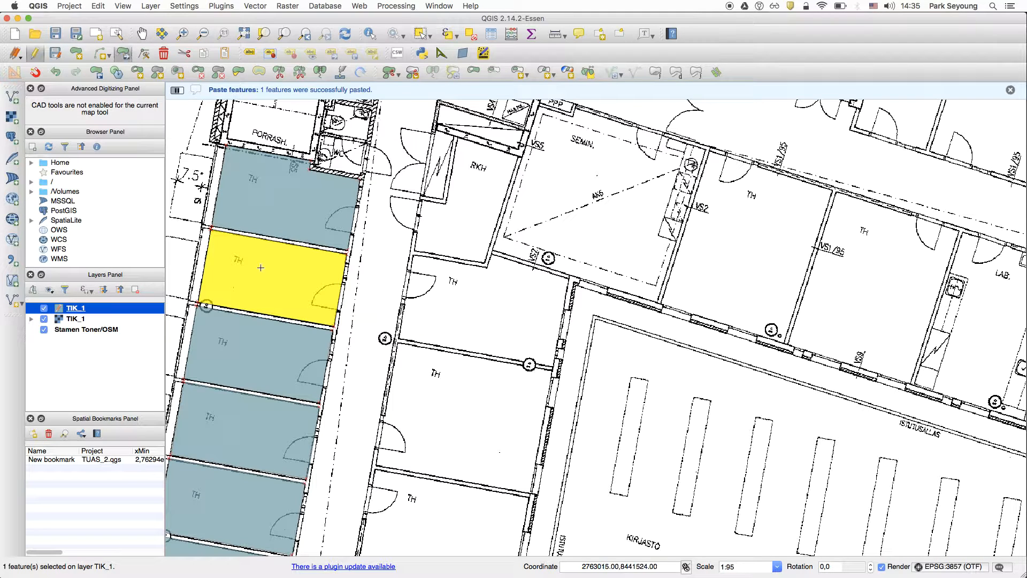
{"action": "left_click_drag", "start_coordinate": [286, 281], "coordinate": [590, 227]}
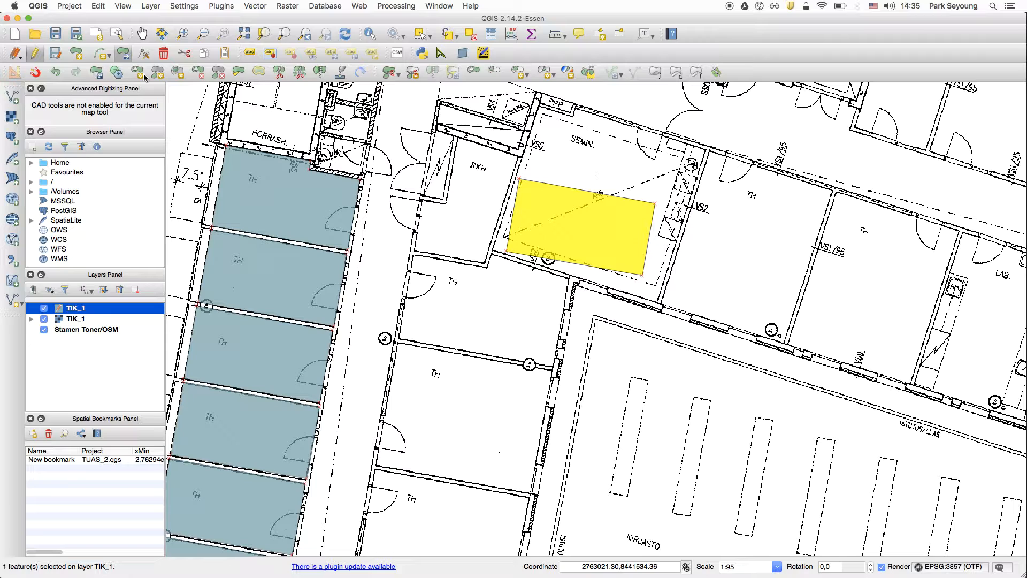
{"action": "left_click_drag", "start_coordinate": [508, 191], "coordinate": [492, 195]}
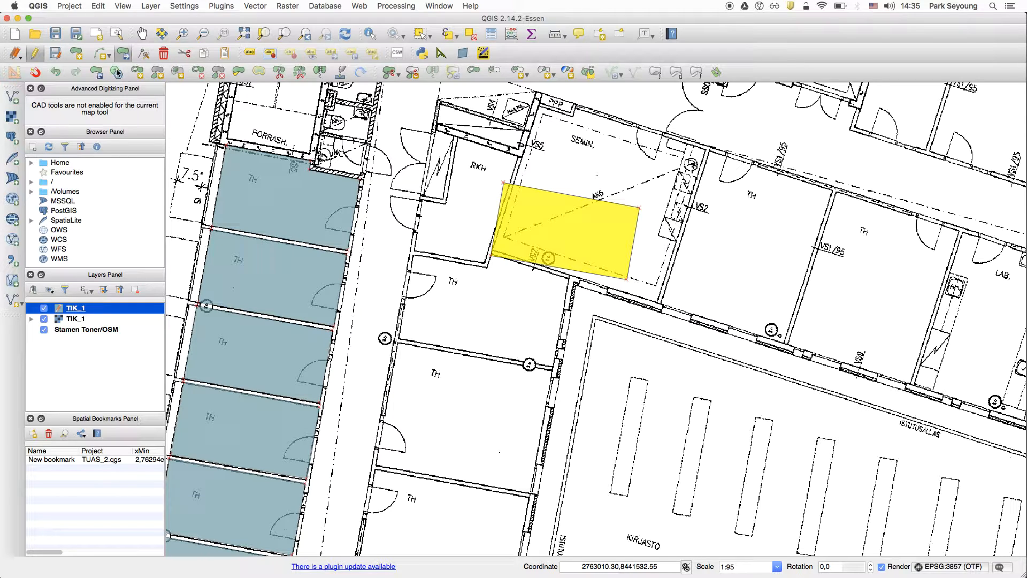
- Rotate the copied polygon clockwise about its centre toward the slant of the SEMIN. room's walls
{"action": "left_click", "coordinate": [96, 72]}
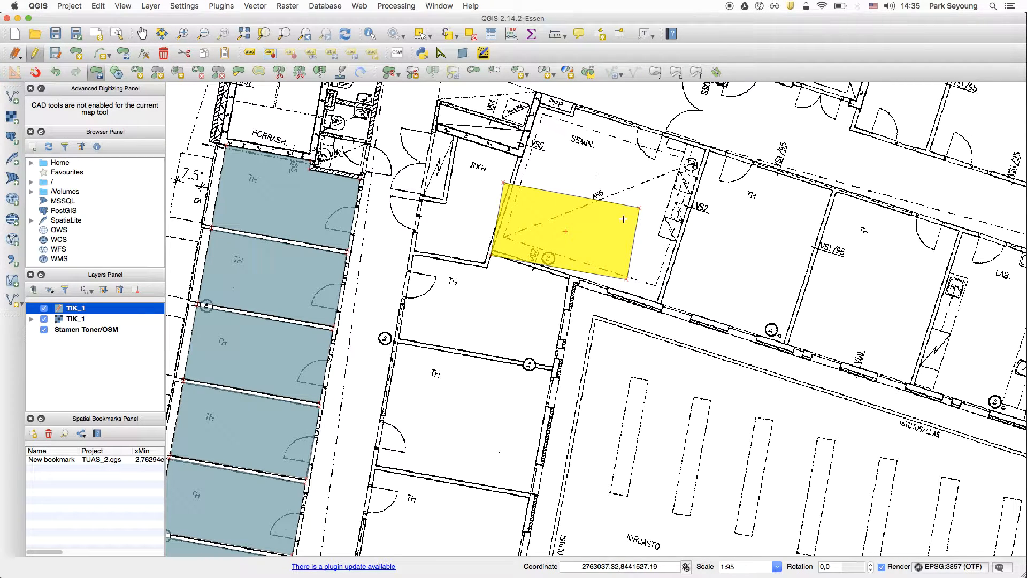
{"action": "left_click", "coordinate": [607, 242]}
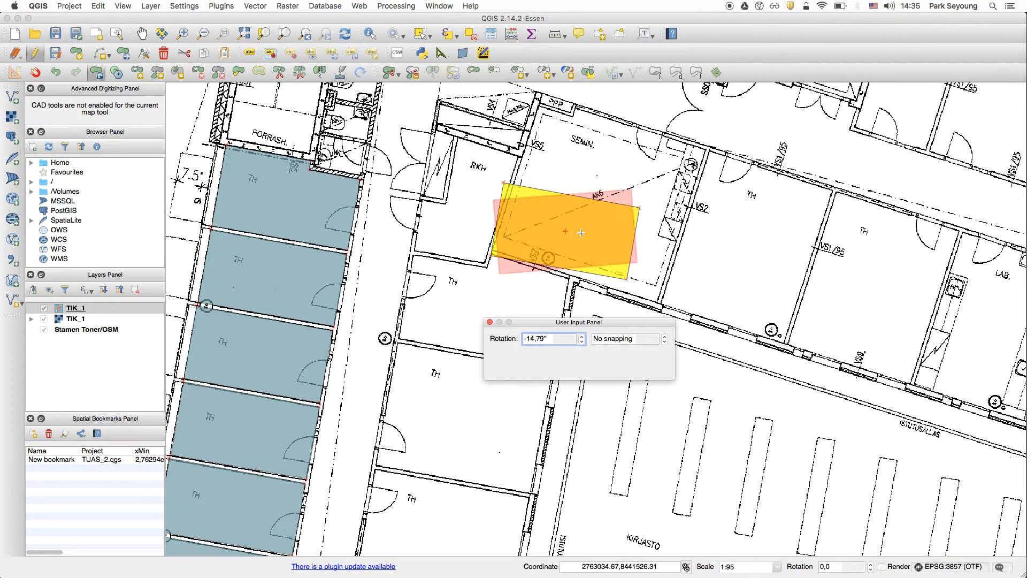
{"action": "left_click", "coordinate": [631, 251]}
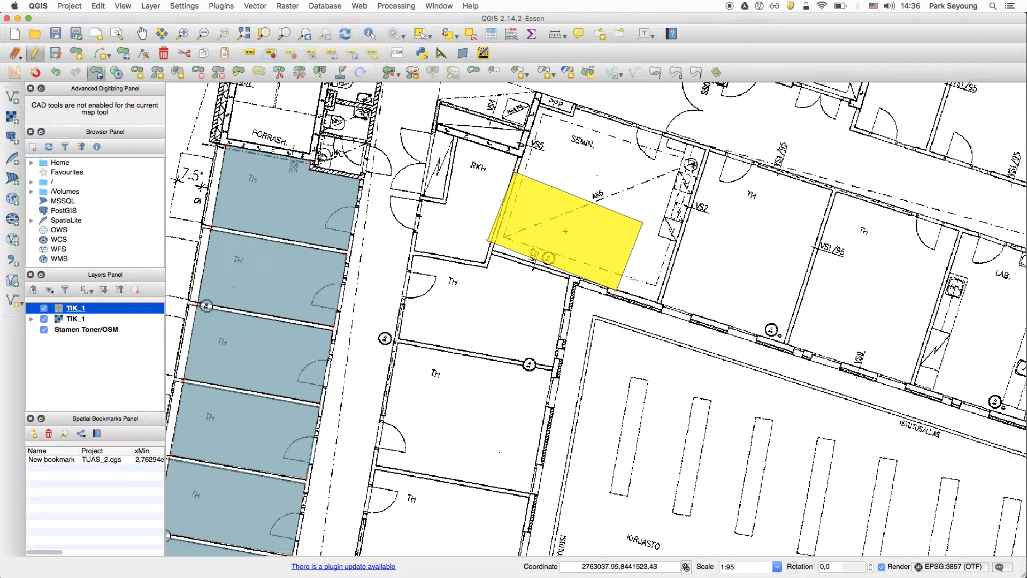
- Try a further slight rotation of the copied polygon to align it with the SEMIN. room's lower wall
{"action": "scroll", "coordinate": [613, 251], "scroll_direction": "up", "scroll_amount": 3}
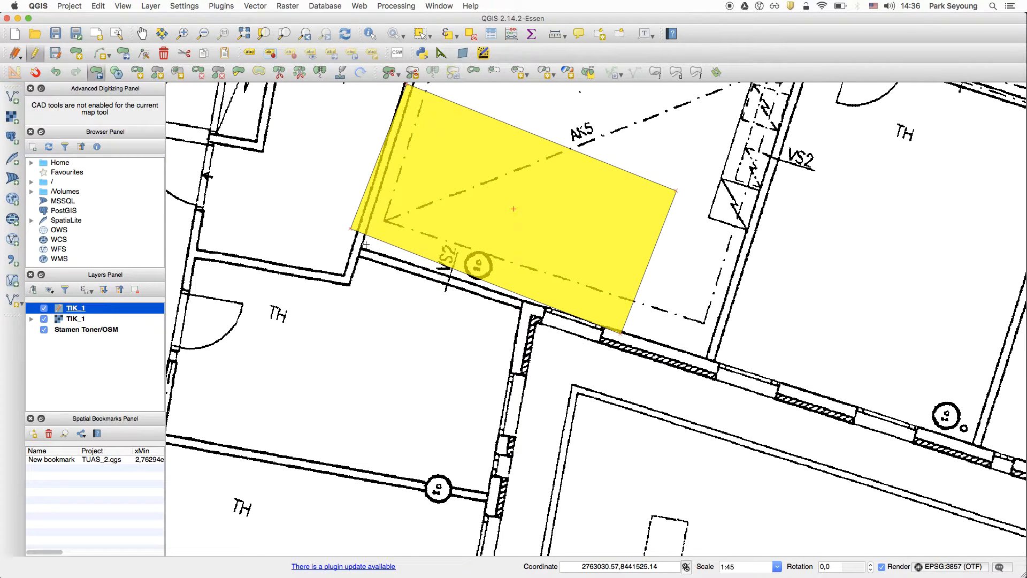
{"action": "left_click", "coordinate": [142, 33]}
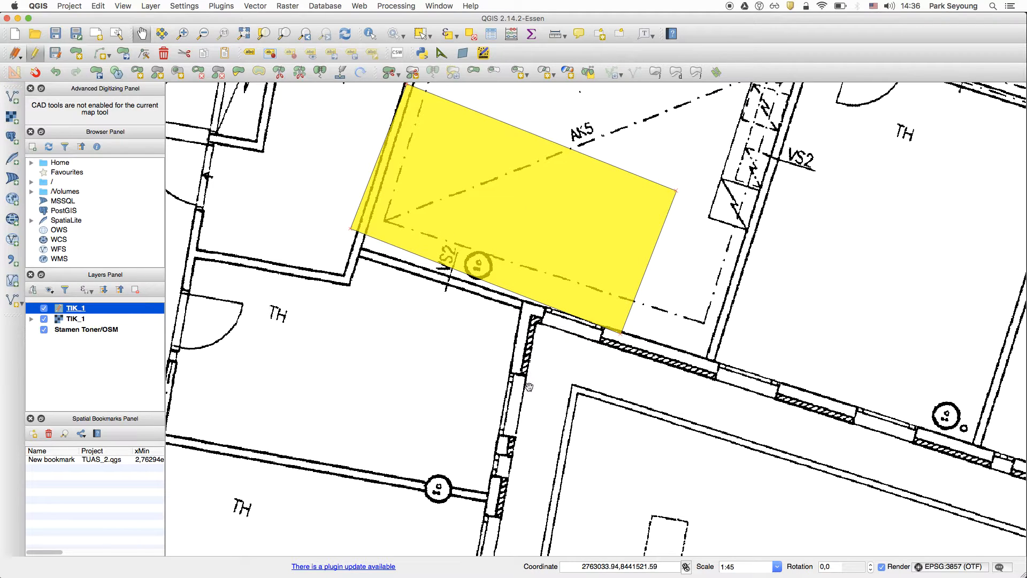
{"action": "mouse_move", "coordinate": [540, 387]}
{"action": "left_mouse_down"}
{"action": "mouse_move", "coordinate": [548, 461]}
{"action": "mouse_move", "coordinate": [542, 396]}
{"action": "left_mouse_up"}
{"action": "right_click", "coordinate": [542, 397]}
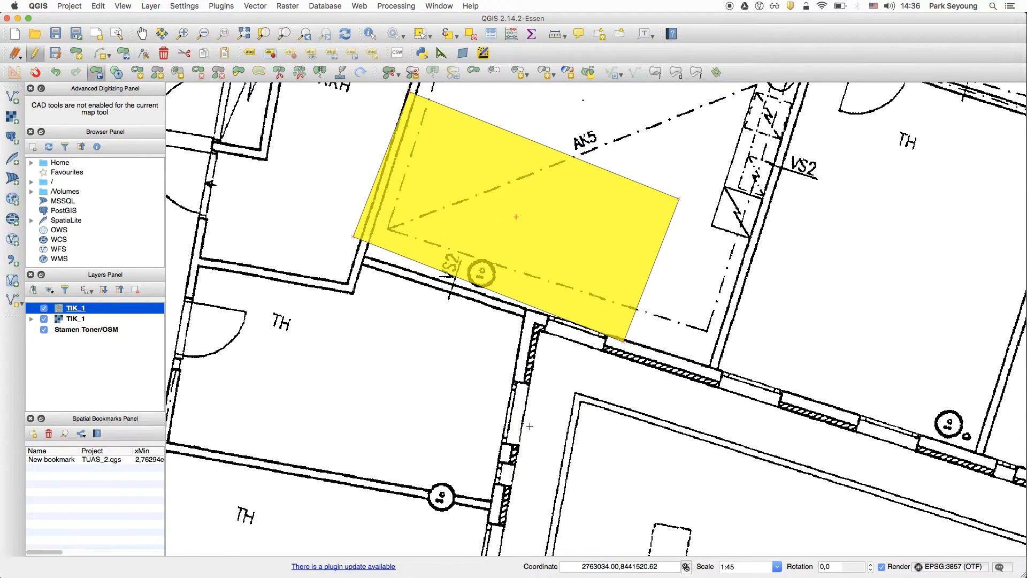
{"action": "left_click", "coordinate": [513, 300]}
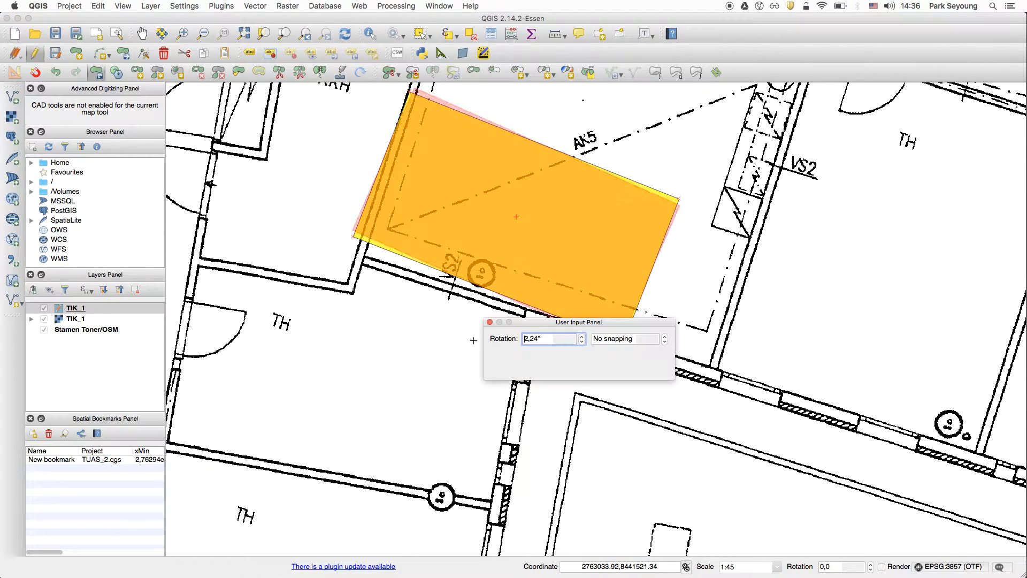
{"action": "left_click", "coordinate": [510, 298]}
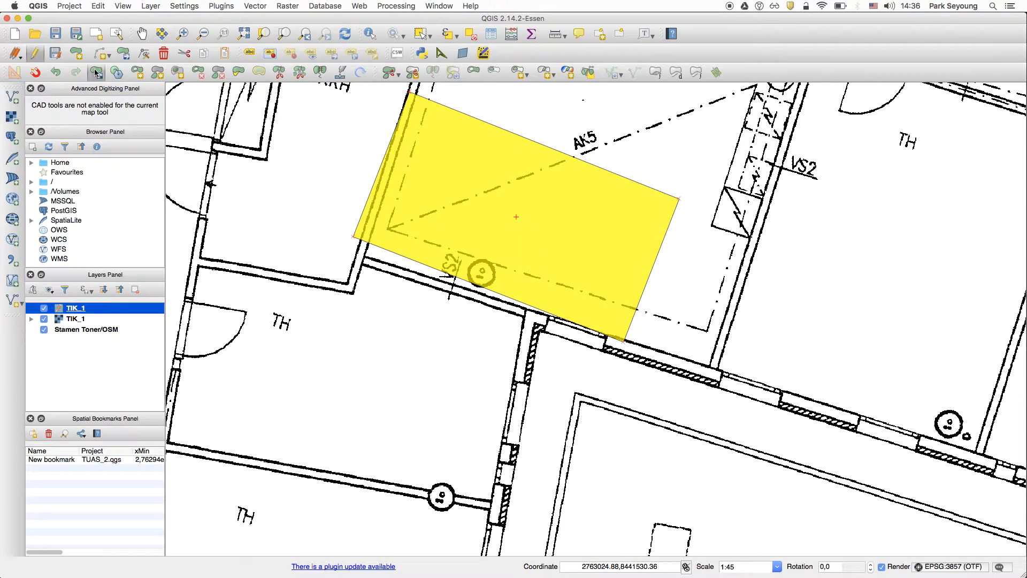
- Select the rotated polygon in the SEMIN. room and delete it
{"action": "left_click", "coordinate": [142, 33]}
{"action": "left_click_drag", "start_coordinate": [464, 233], "coordinate": [462, 304]}
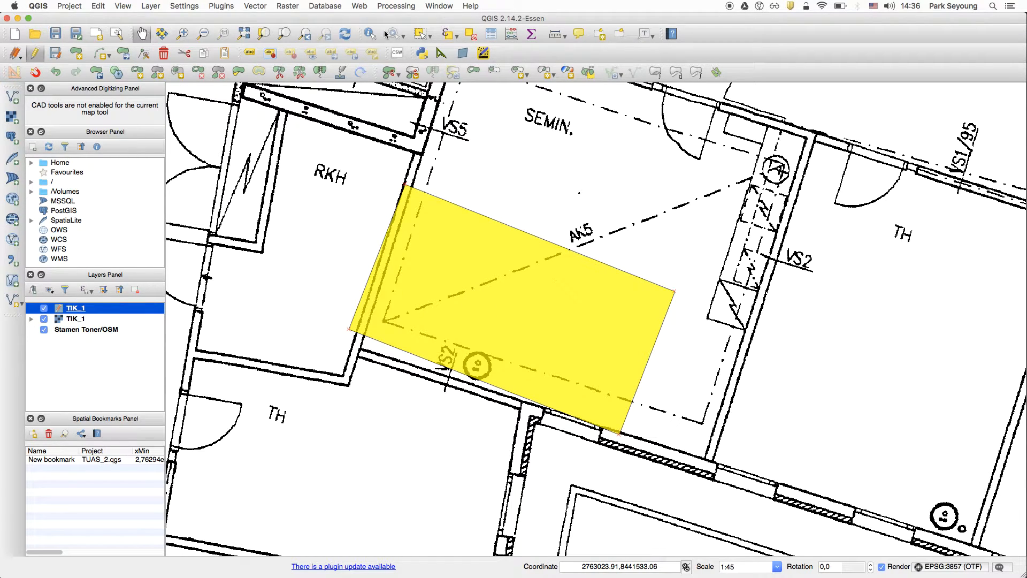
{"action": "left_click", "coordinate": [420, 34]}
{"action": "left_click", "coordinate": [418, 308]}
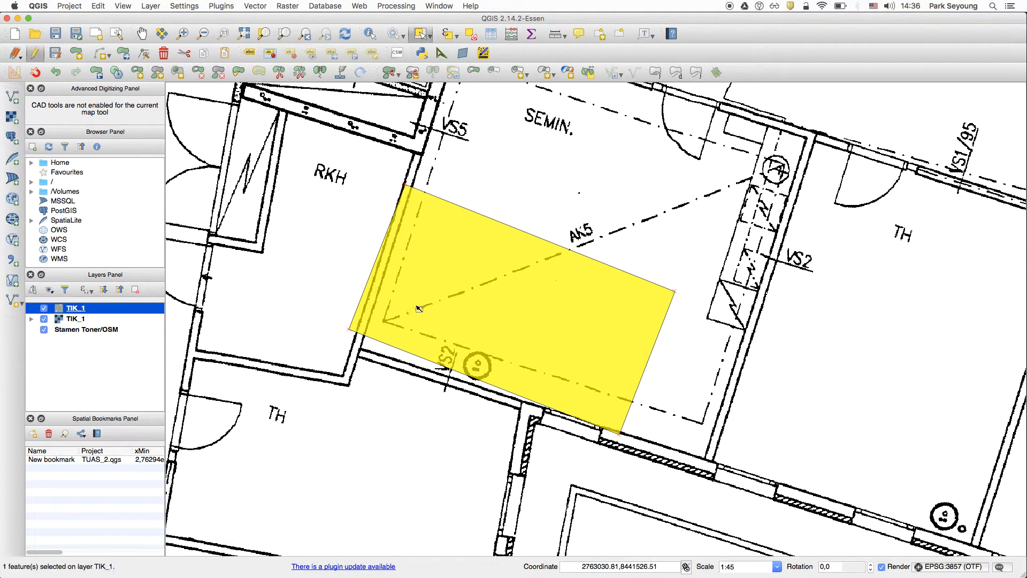
{"action": "key", "text": "Delete"}
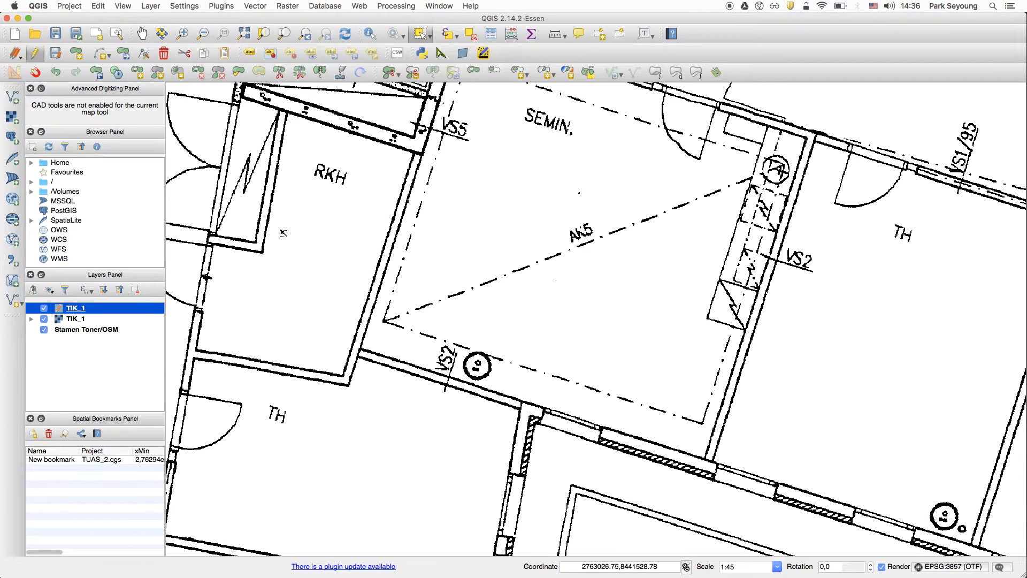
{"action": "scroll", "coordinate": [282, 234], "scroll_direction": "down", "scroll_amount": 2}
{"action": "left_click_drag", "start_coordinate": [233, 290], "coordinate": [402, 170]}
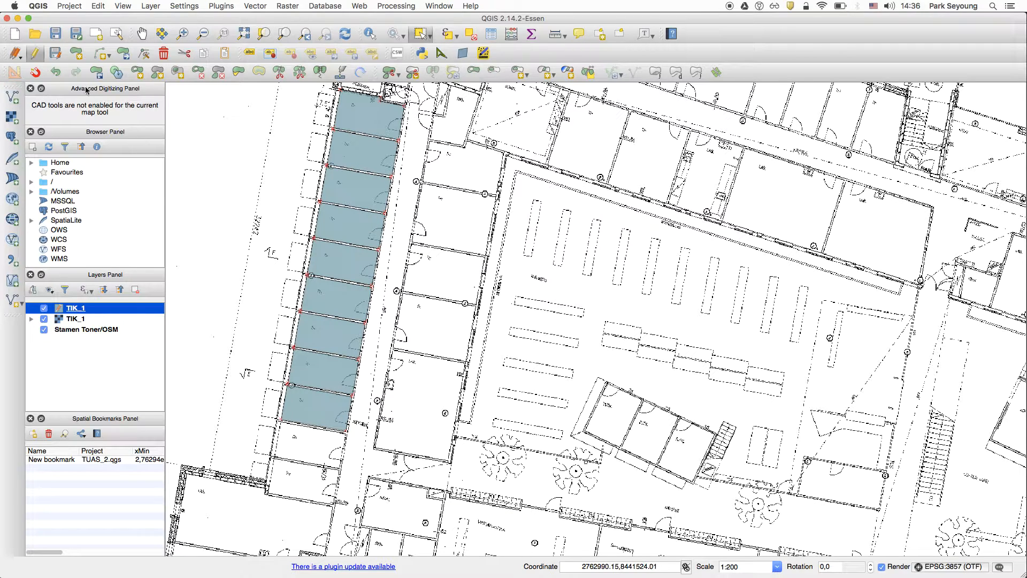
{"action": "left_click", "coordinate": [367, 154]}
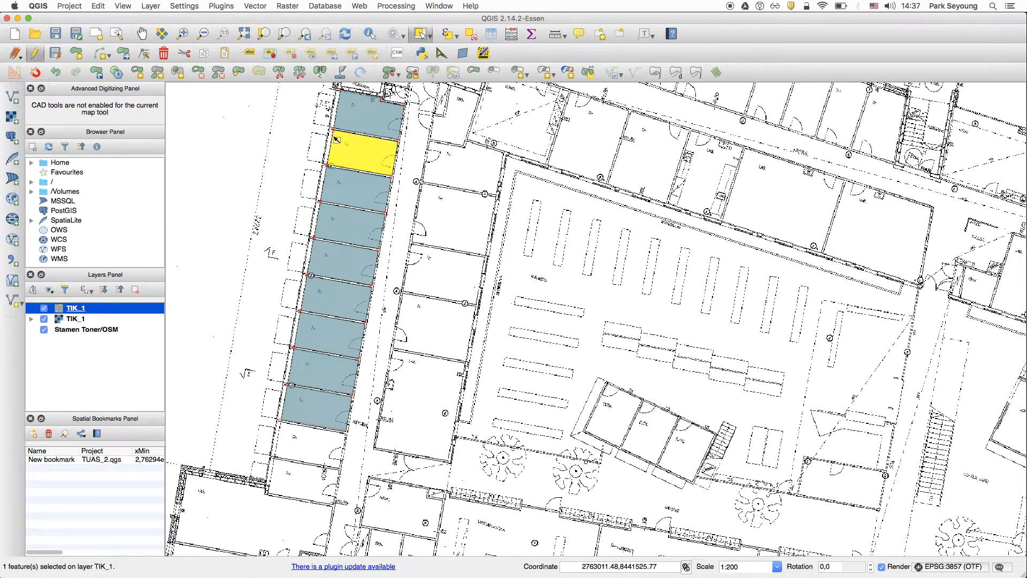
{"action": "key", "text": "super+v"}
{"action": "left_click", "coordinate": [356, 152], "text": "shift"}
{"action": "key", "text": "super+v"}
{"action": "key", "text": "super+shift+a"}
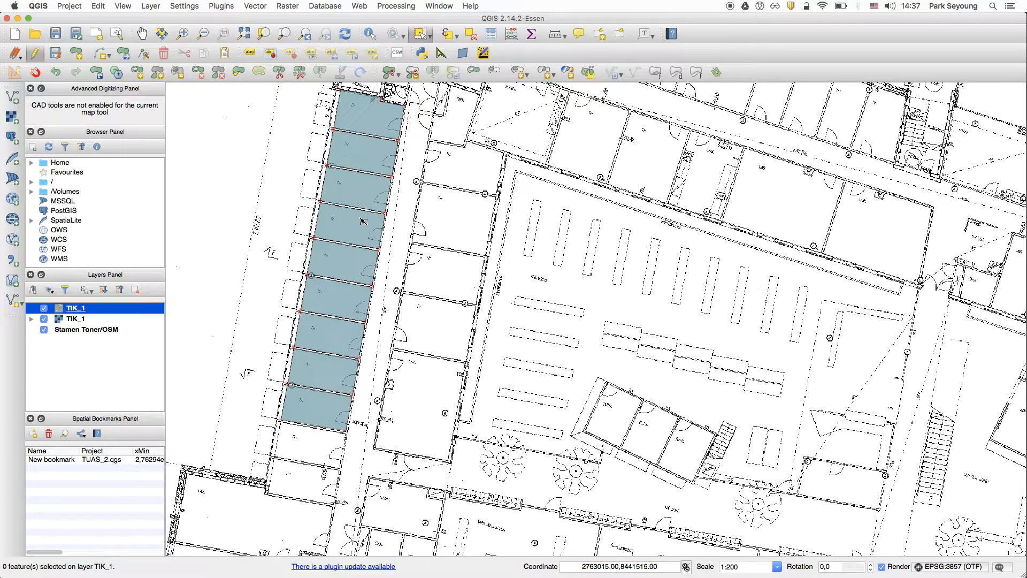
- Select the third TH room polygon from the upper end of the row and open the TIK_1 layer's attribute table
{"action": "left_click", "coordinate": [340, 190]}
{"action": "left_click", "coordinate": [55, 74]}
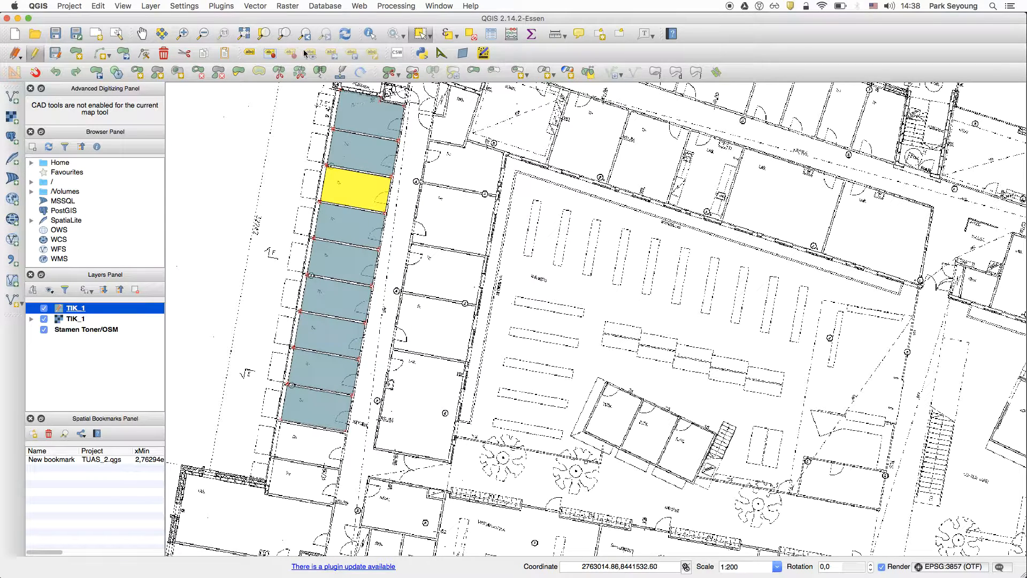
{"action": "left_click", "coordinate": [151, 6]}
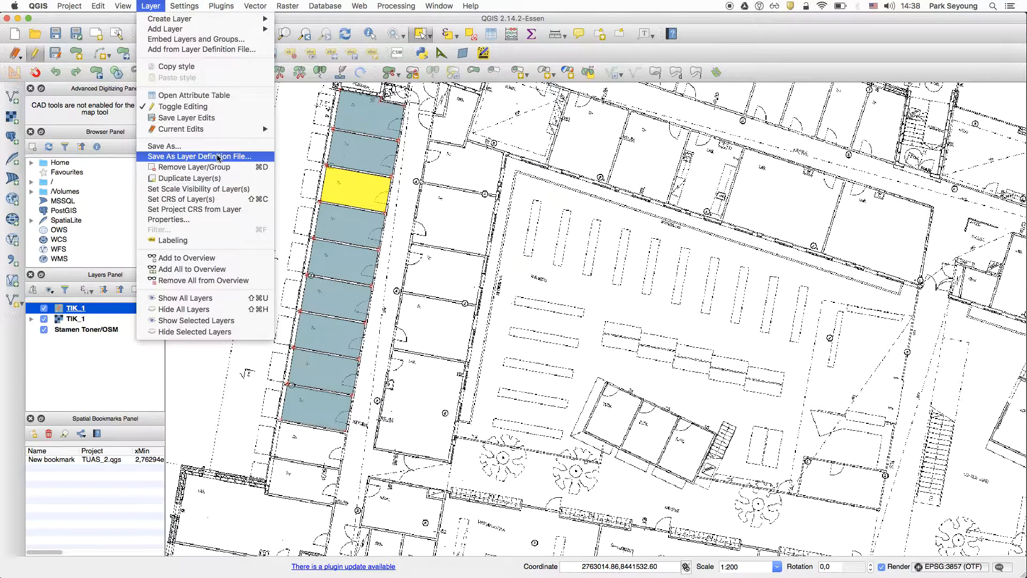
{"action": "left_click", "coordinate": [237, 99]}
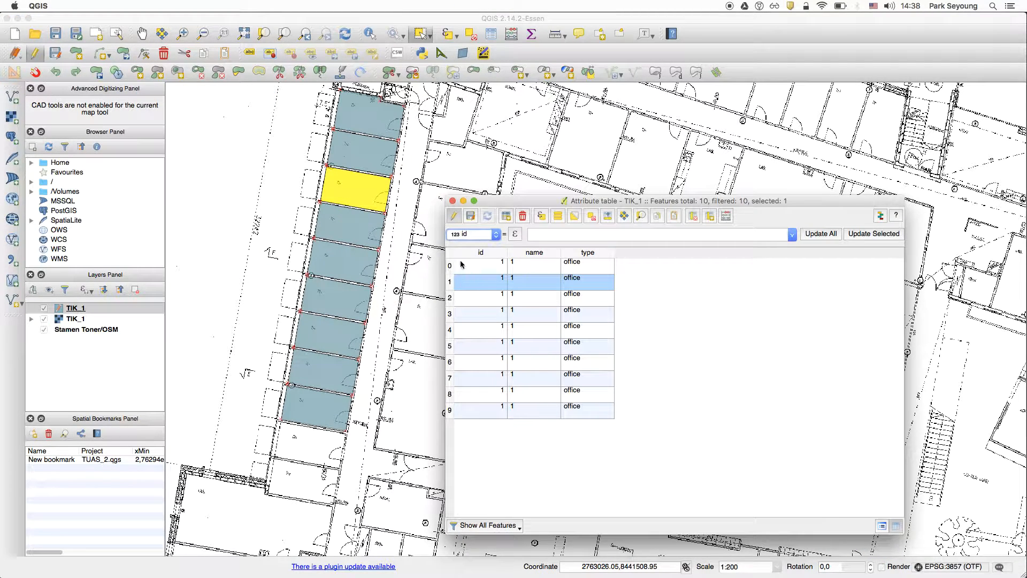
- Select the attribute table records one by one from row 0 to row 9 to match each with its room polygon
{"action": "left_click", "coordinate": [453, 269]}
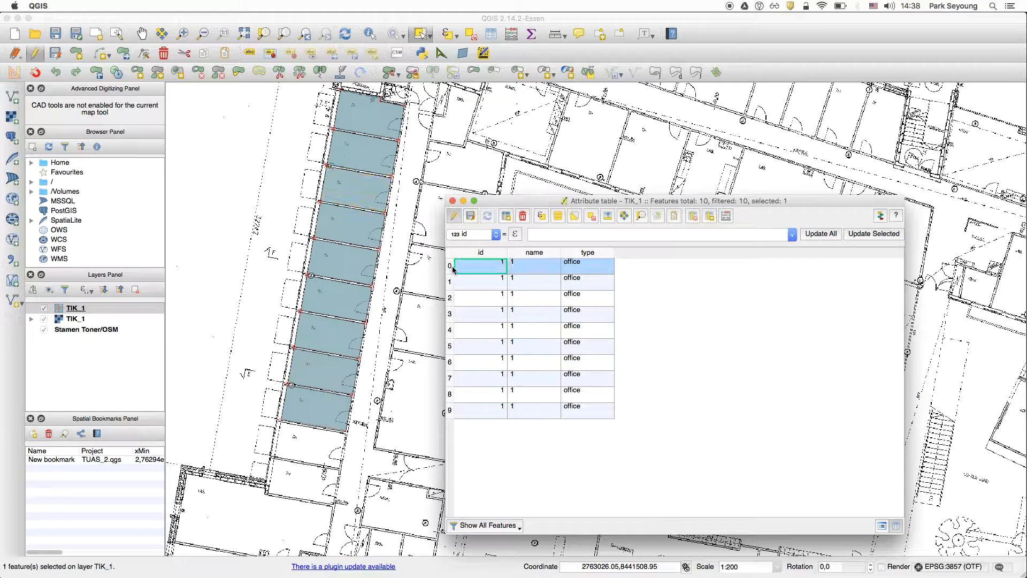
{"action": "left_click", "coordinate": [451, 282]}
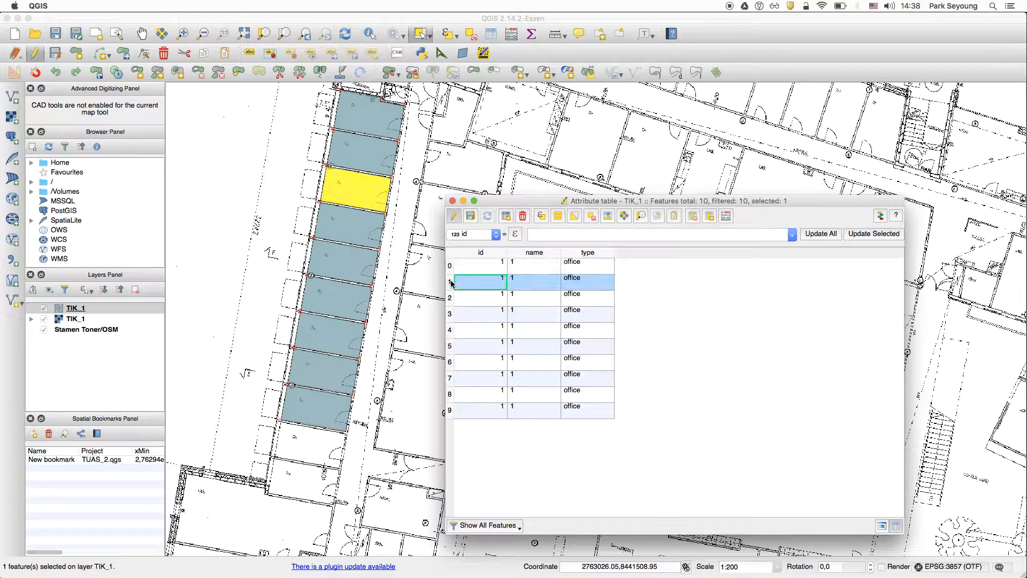
{"action": "left_click", "coordinate": [450, 298]}
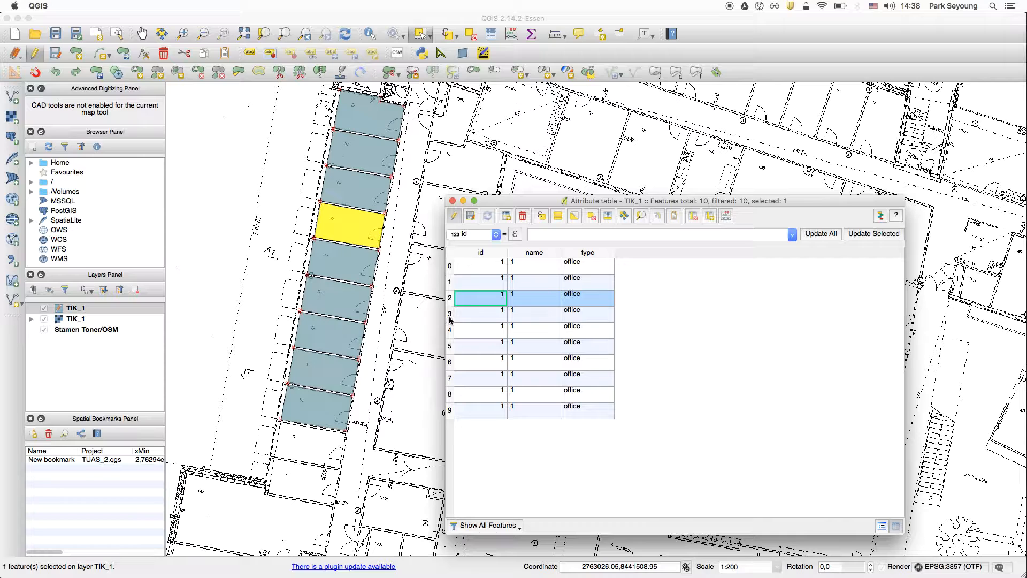
{"action": "left_click", "coordinate": [450, 319]}
{"action": "left_click", "coordinate": [450, 334]}
{"action": "left_click", "coordinate": [450, 349]}
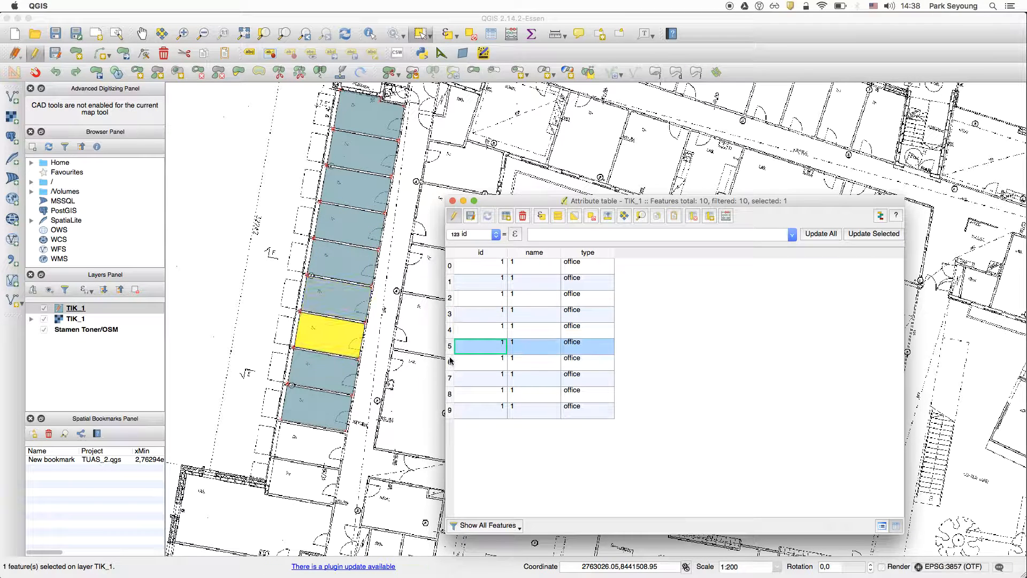
{"action": "left_click", "coordinate": [450, 361]}
{"action": "left_click", "coordinate": [449, 379]}
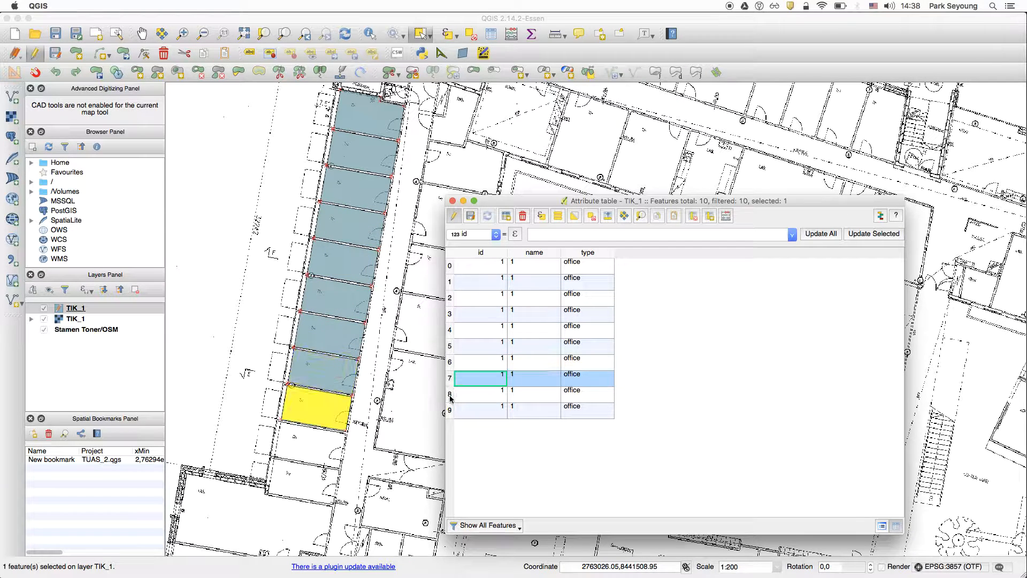
{"action": "left_click", "coordinate": [450, 395]}
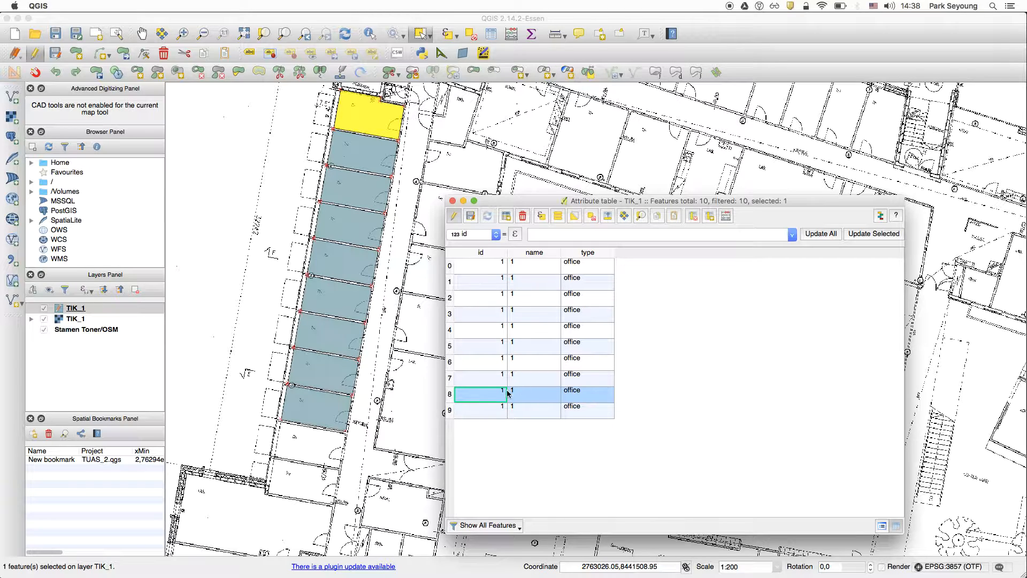
{"action": "left_click", "coordinate": [449, 410]}
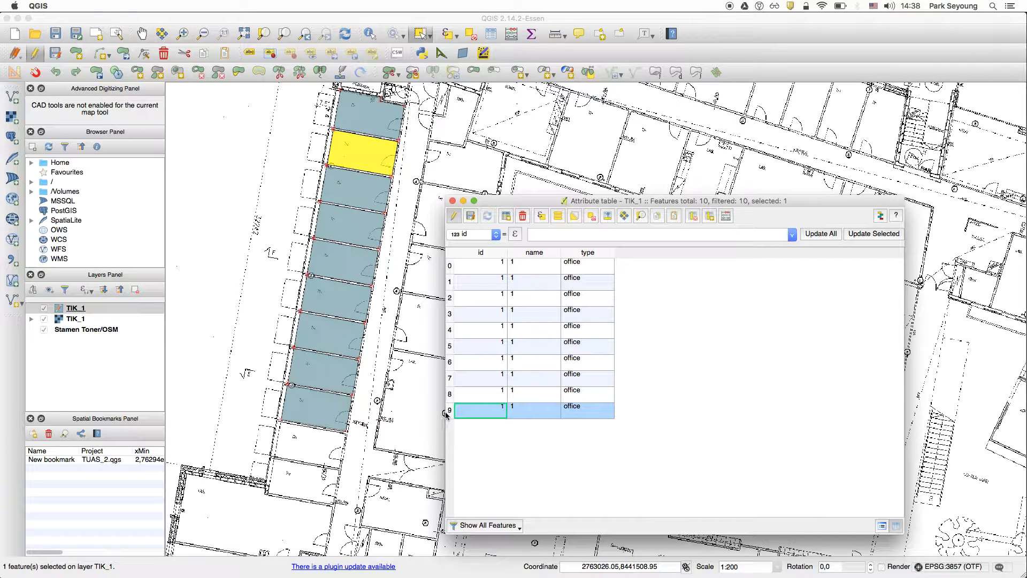
- Set the id of the record in row 9 to 2
{"action": "right_click", "coordinate": [522, 399]}
{"action": "left_click", "coordinate": [489, 407]}
{"action": "double_click", "coordinate": [501, 408]}
{"action": "type", "text": "2"}
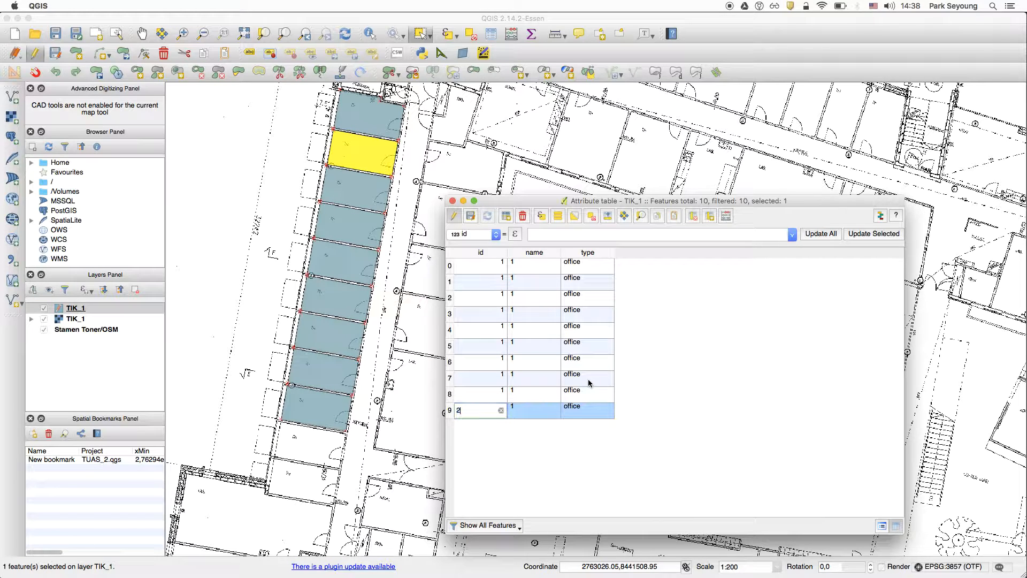
{"action": "key", "text": "Return"}
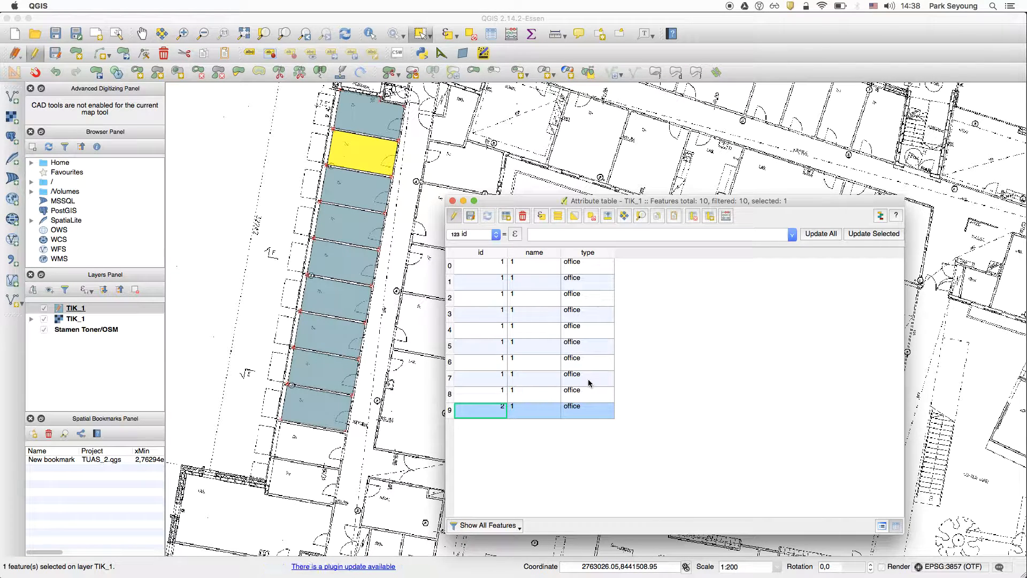
- Set the name of the record in row 9 to 8 and close the attribute table
{"action": "left_click", "coordinate": [515, 413]}
{"action": "double_click", "coordinate": [515, 412]}
{"action": "type", "text": "8"}
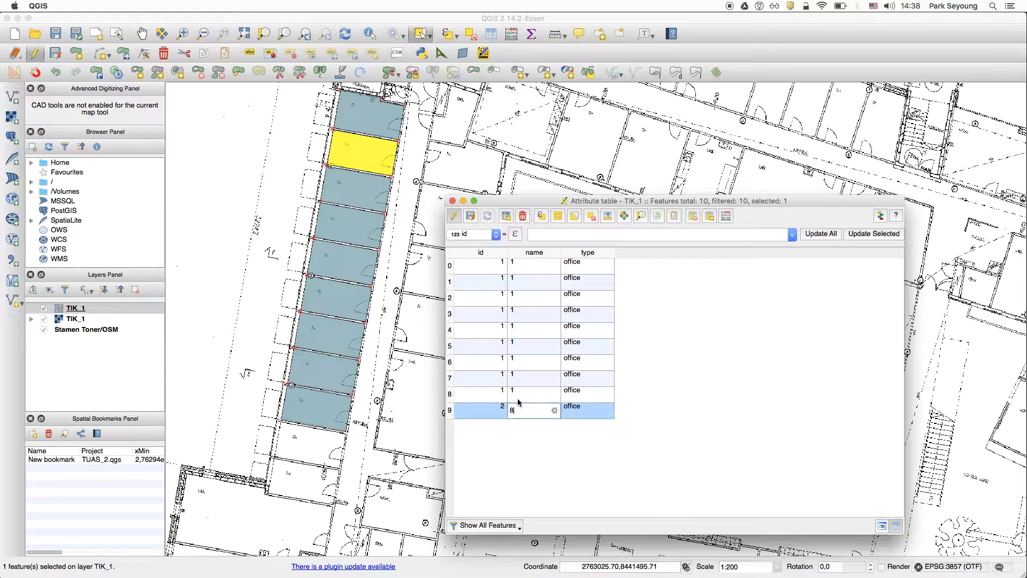
{"action": "key", "text": "Return"}
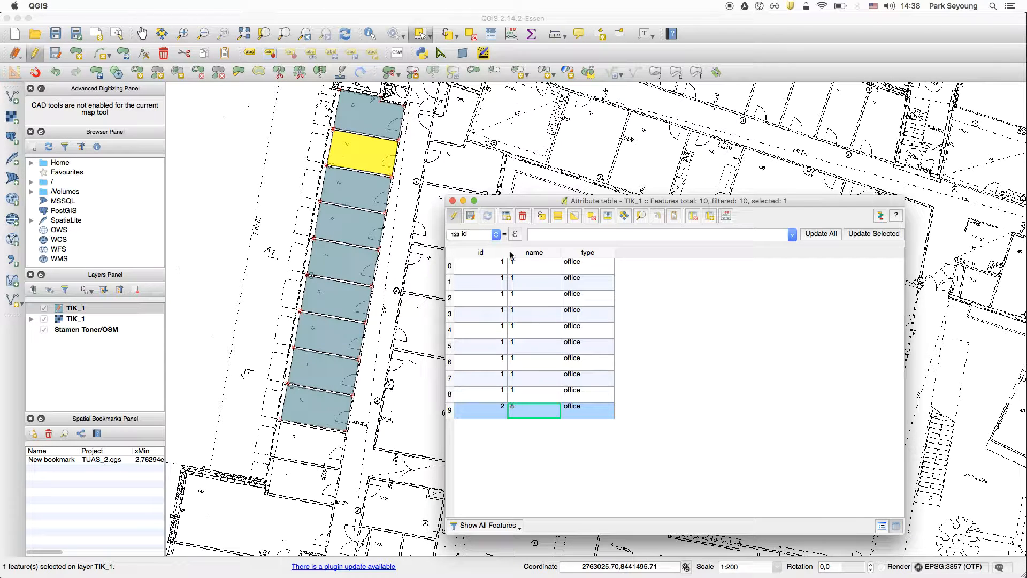
{"action": "left_click", "coordinate": [452, 200]}
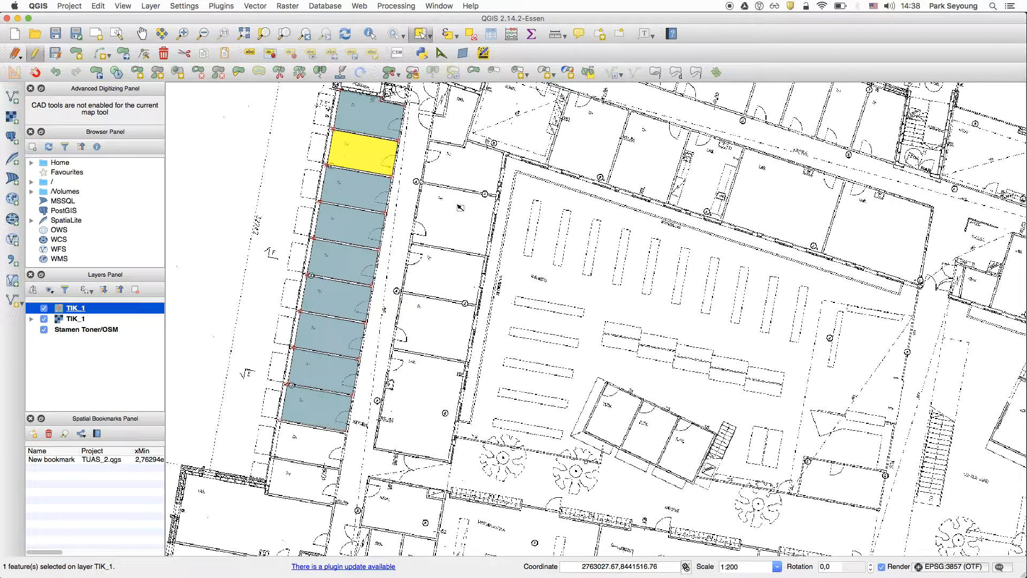